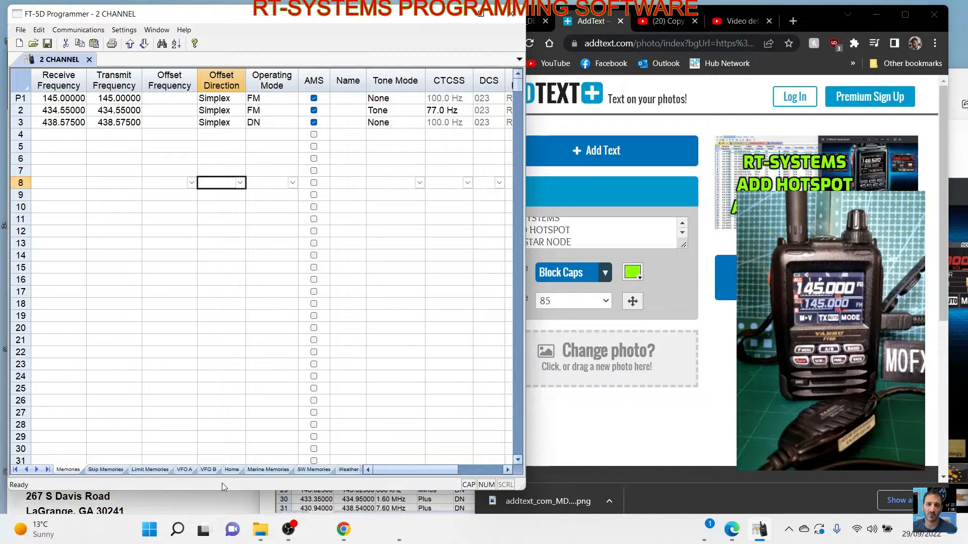
- Open Device Manager and expand the Ports (COM & LPT) category
drag(218, 492, 227, 517)
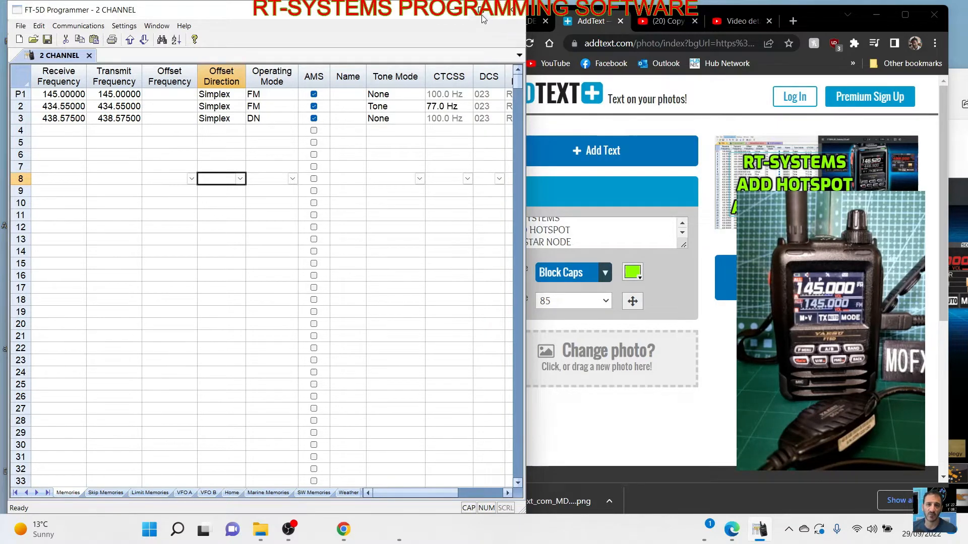
mouse_move(481, 16)
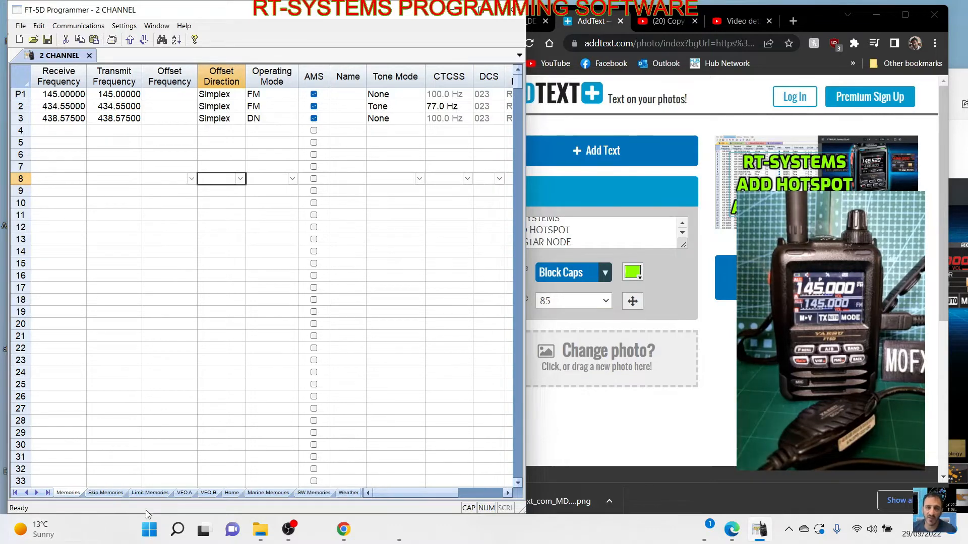
right_click(153, 539)
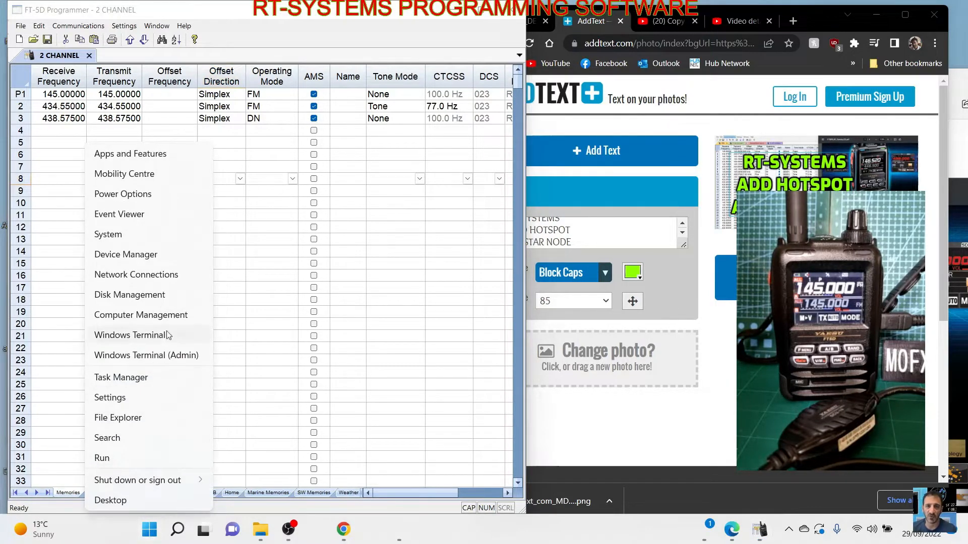
click(192, 253)
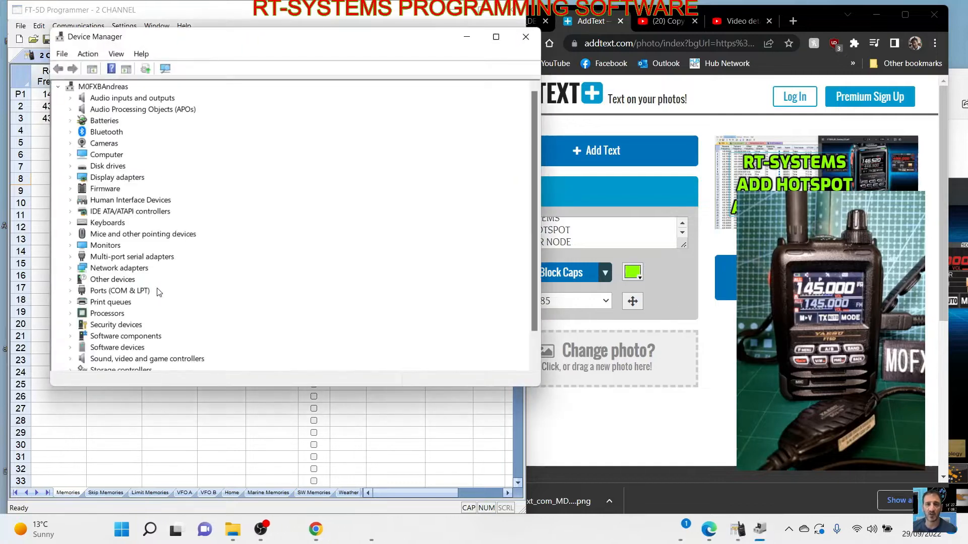
double_click(122, 292)
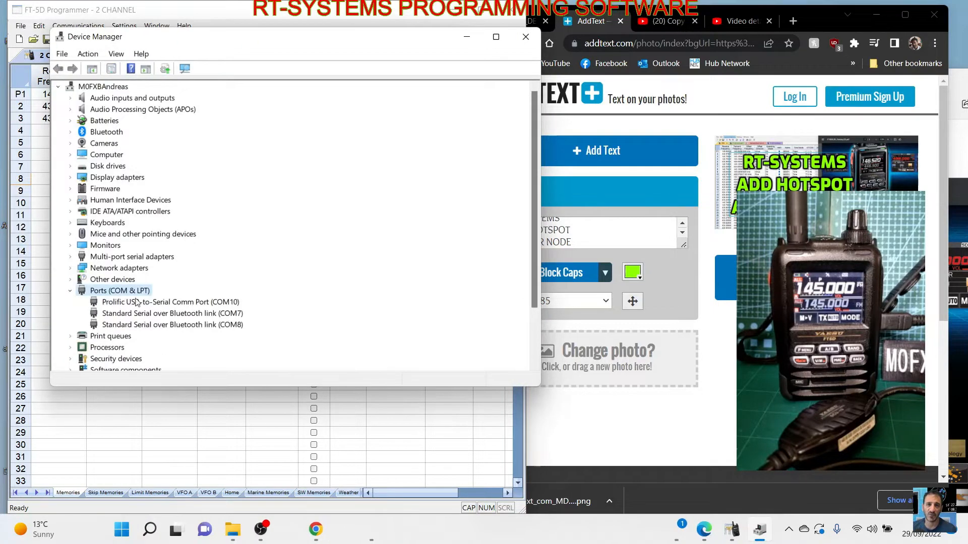
- Check which compatible drivers are available for the Prolific USB-to-Serial Comm Port, leaving the driver update and Device Manager without installing anything
right_click(236, 303)
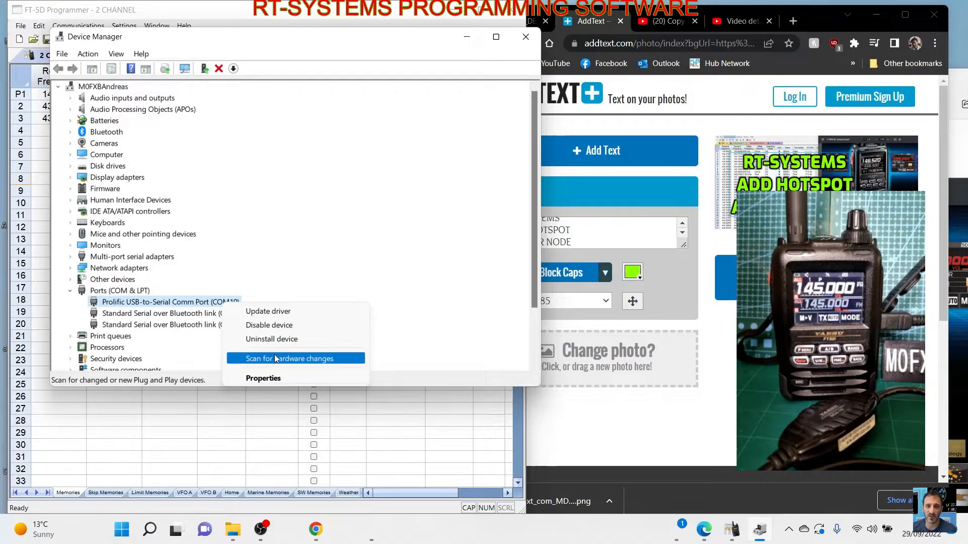
click(272, 311)
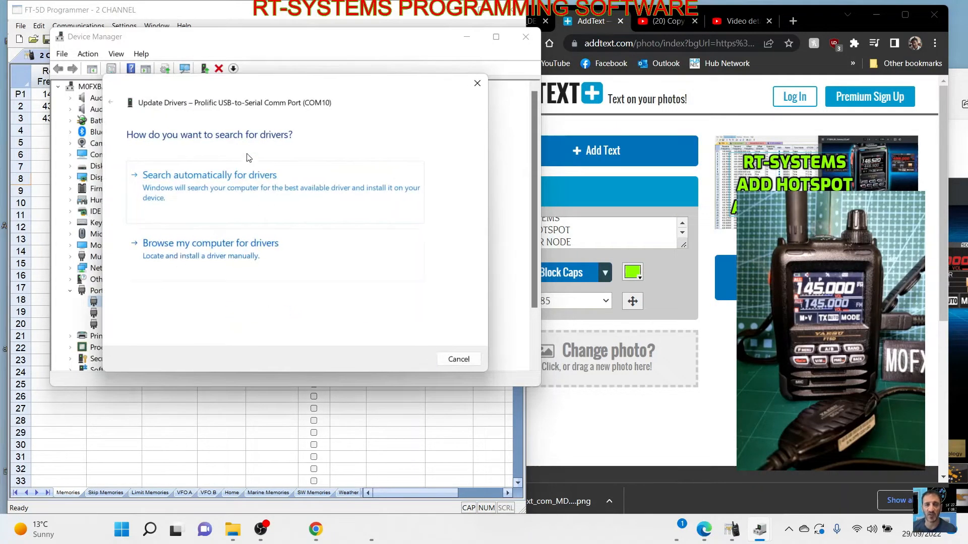
click(197, 252)
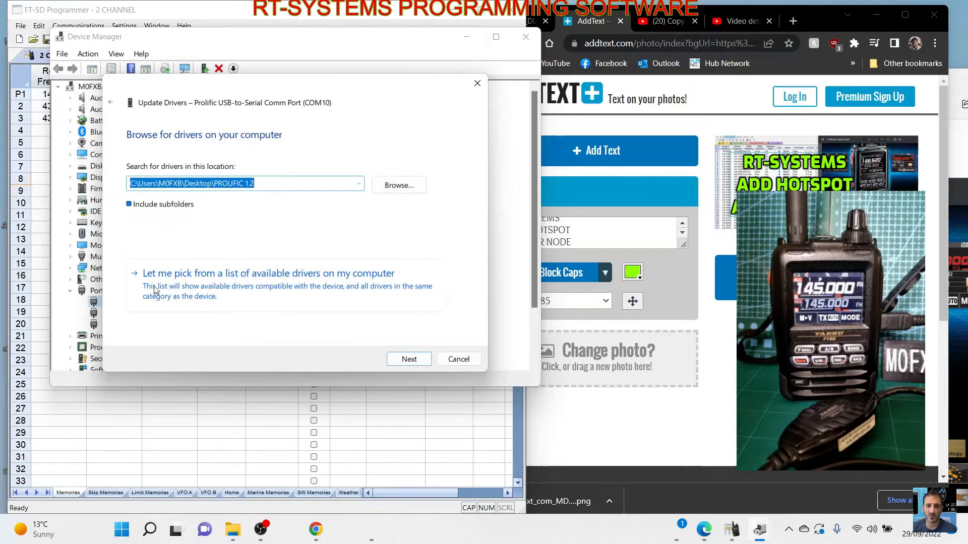
click(253, 289)
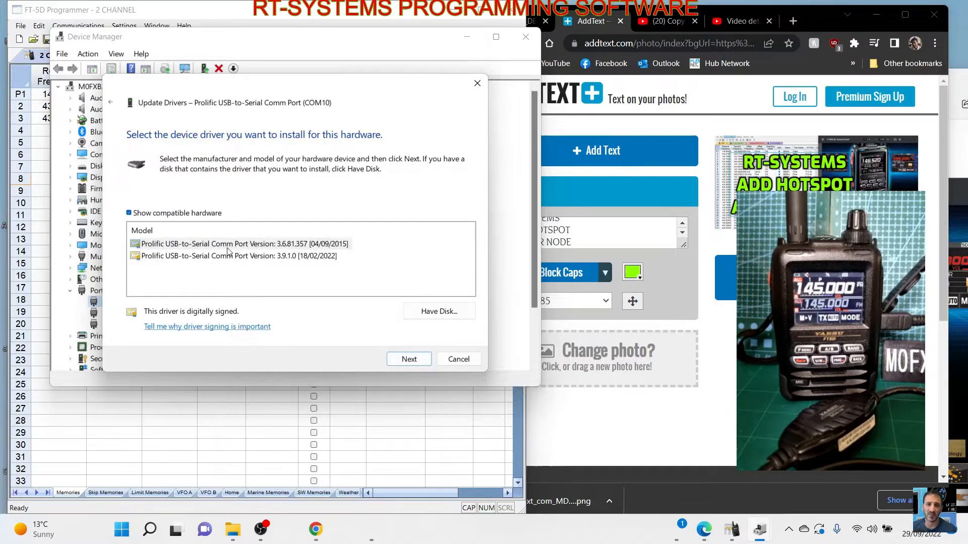
click(477, 83)
click(526, 43)
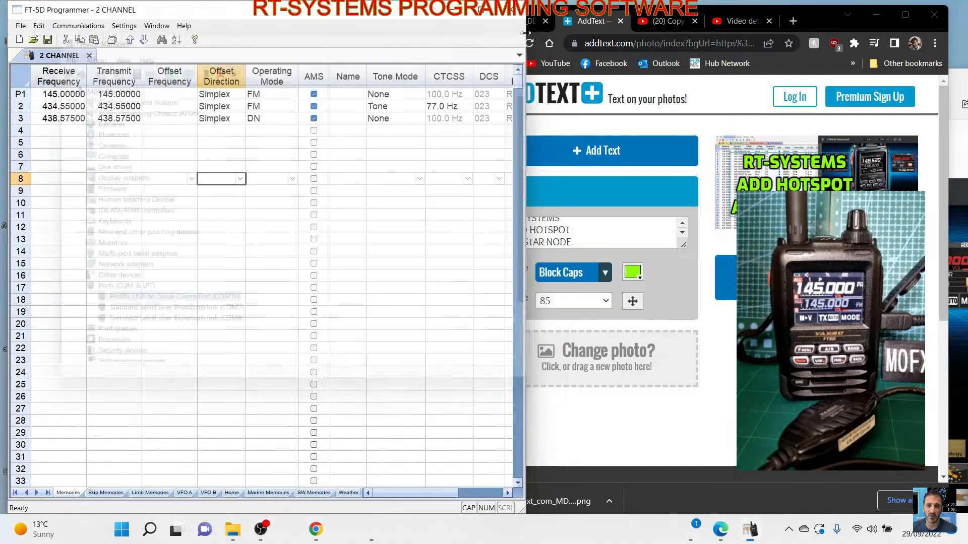
- Maximize the FT-5D Programmer window and get the memory data from the radio in clone mode
click(496, 10)
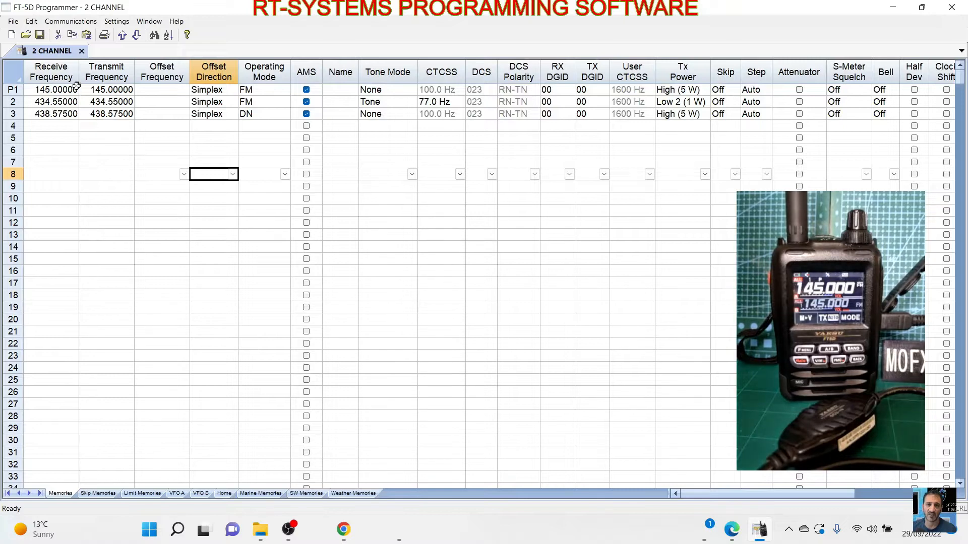
click(88, 22)
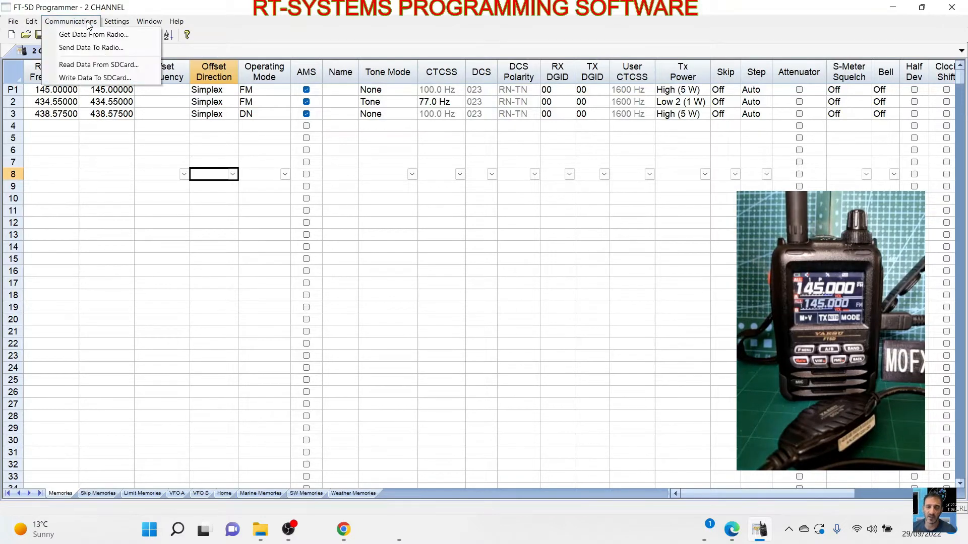
click(86, 34)
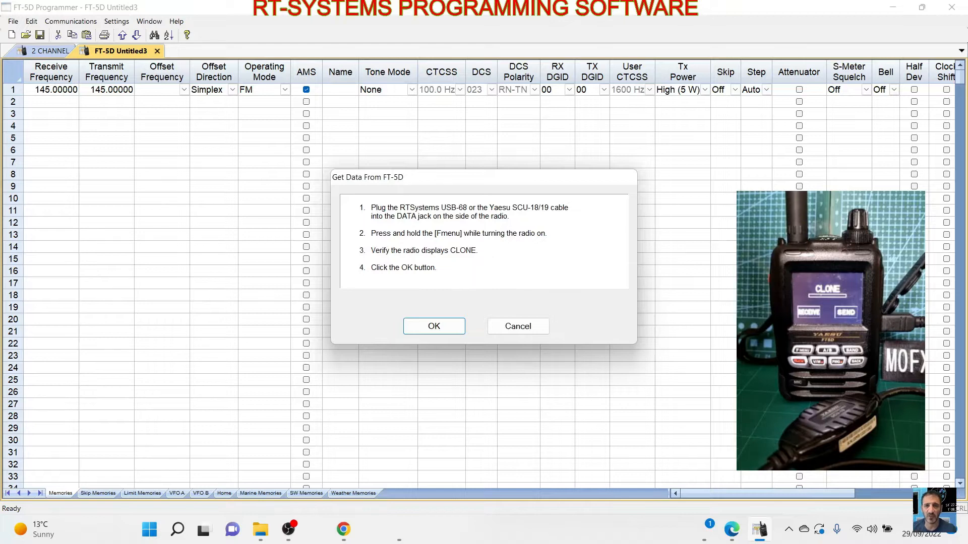
click(440, 330)
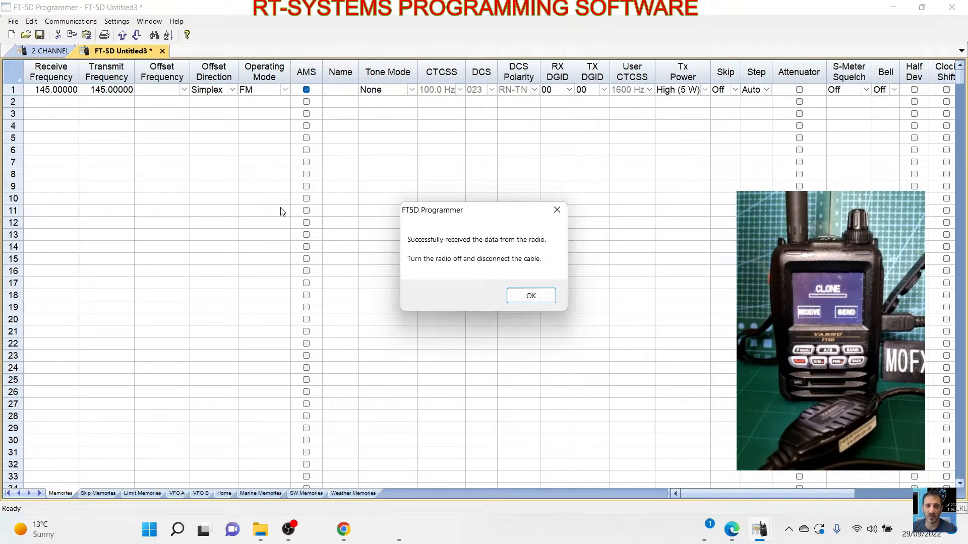
click(532, 295)
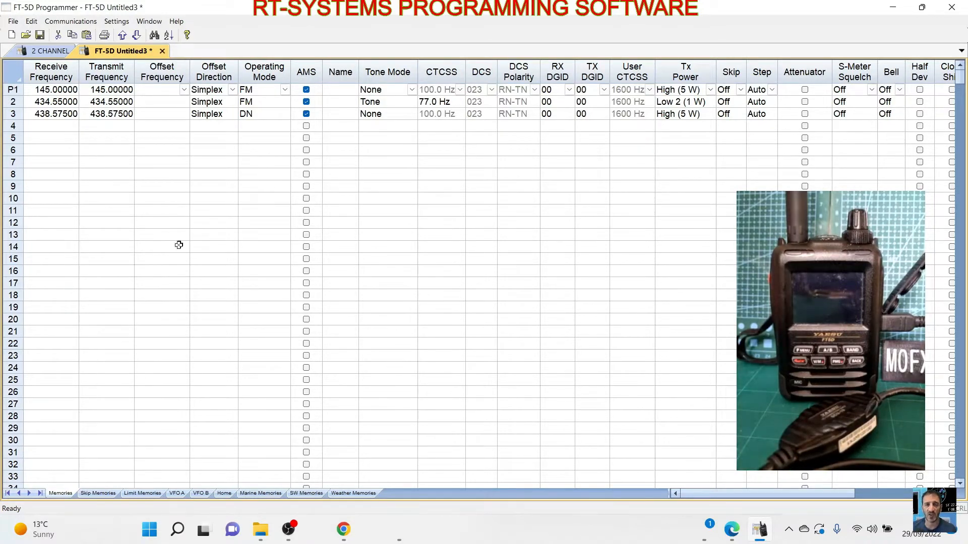
- Add memory channel 4 with a receive frequency of 145.6 MHz, accepting the automatic repeater offset
click(53, 127)
click(52, 128)
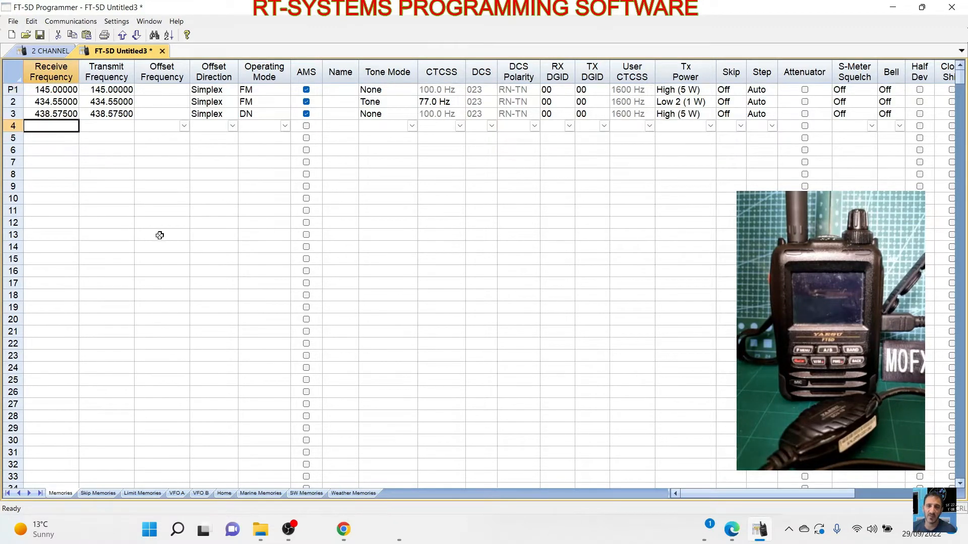
text(1)
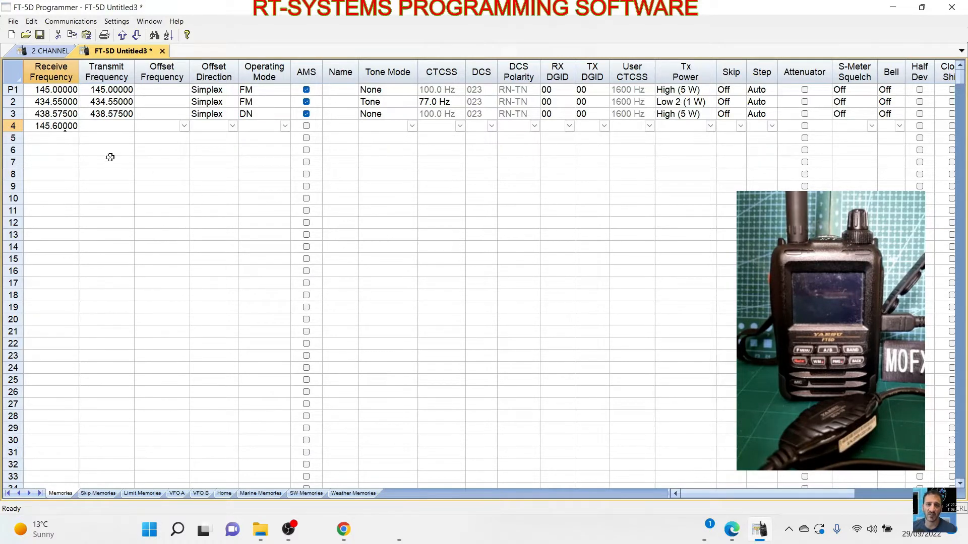
text(45.6)
click(109, 127)
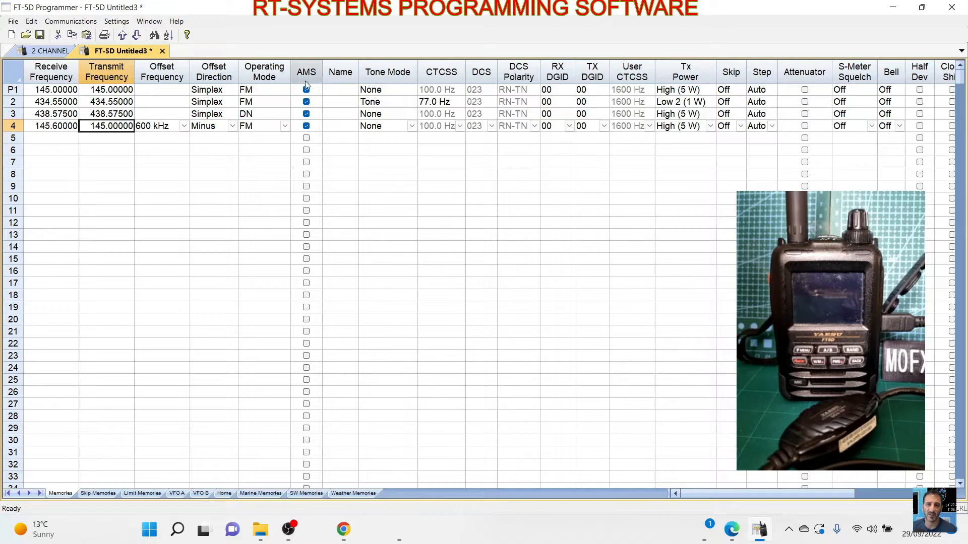
- Set channel 4's tone mode to Tone with a CTCSS frequency of 94.8 Hz
click(412, 127)
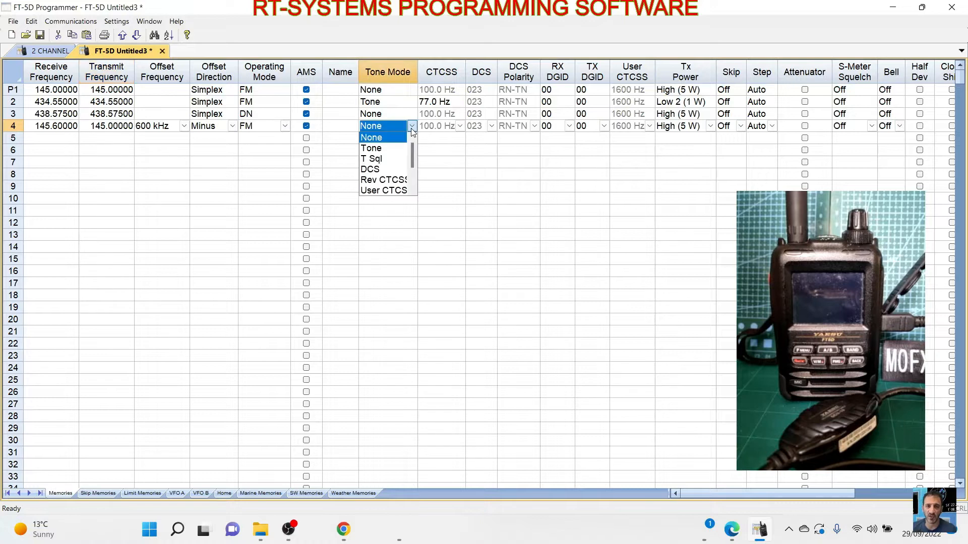
click(381, 150)
click(460, 126)
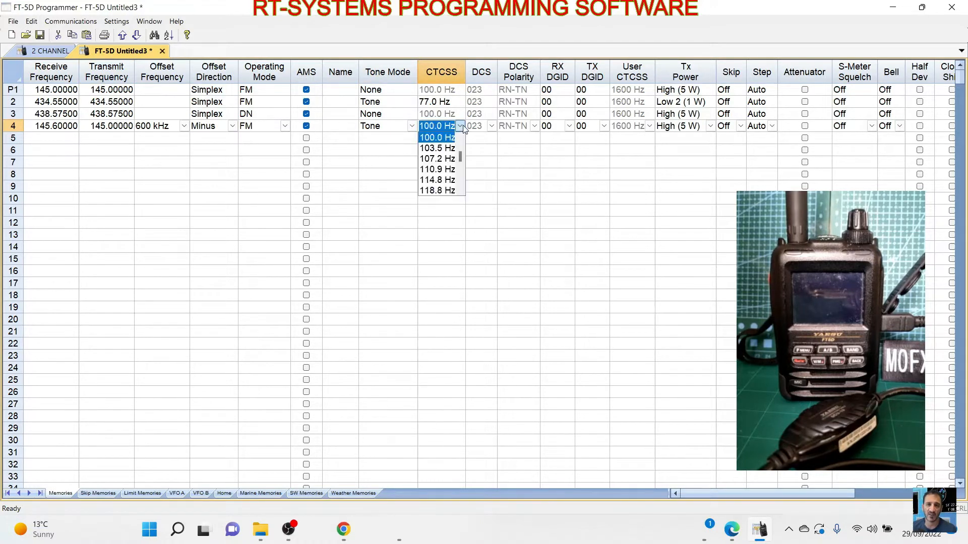
drag(462, 165, 461, 152)
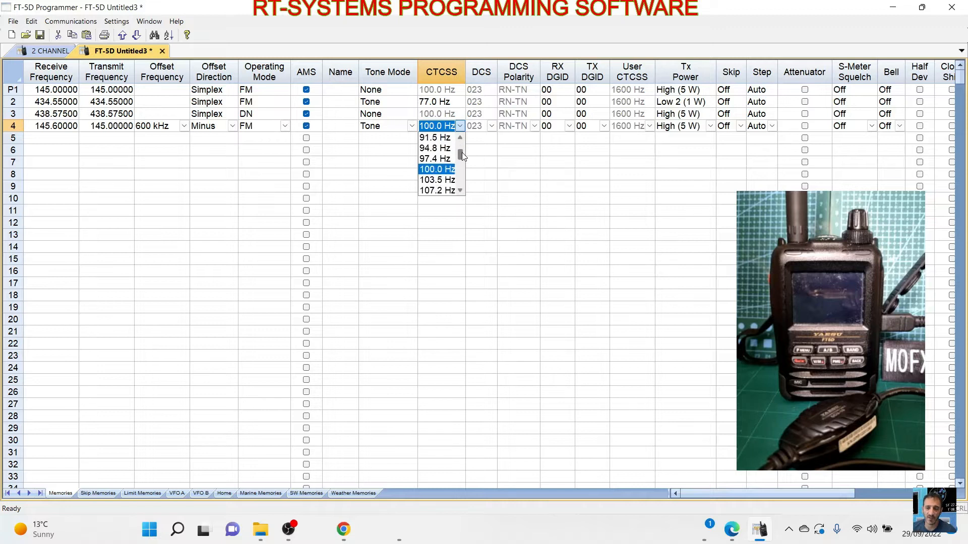
click(439, 148)
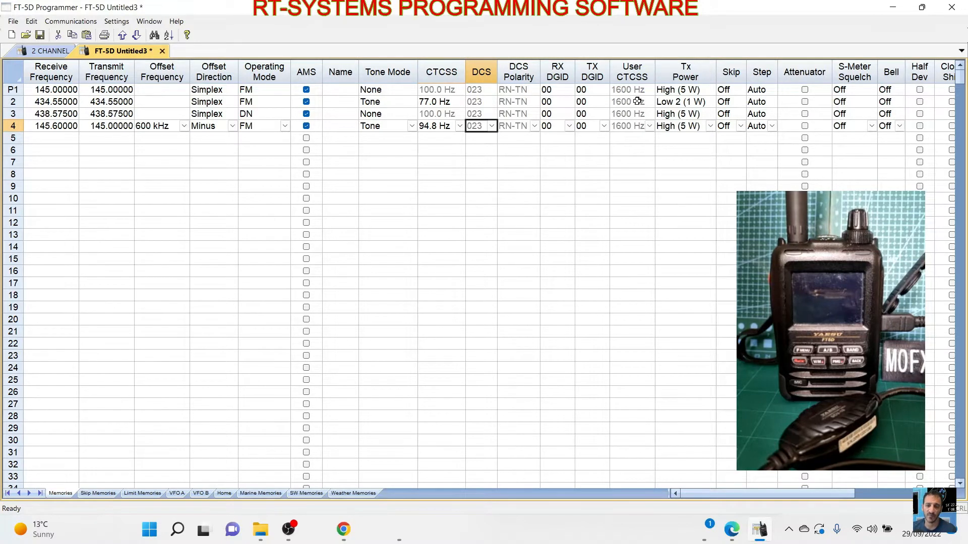
- Set channel 4's transmit power to Low 1 (0.5 W)
click(710, 126)
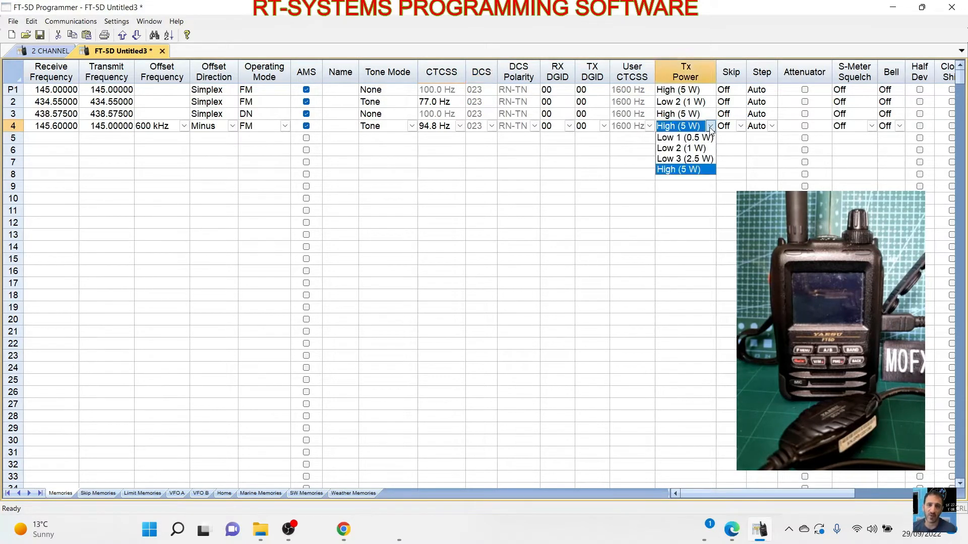
click(688, 139)
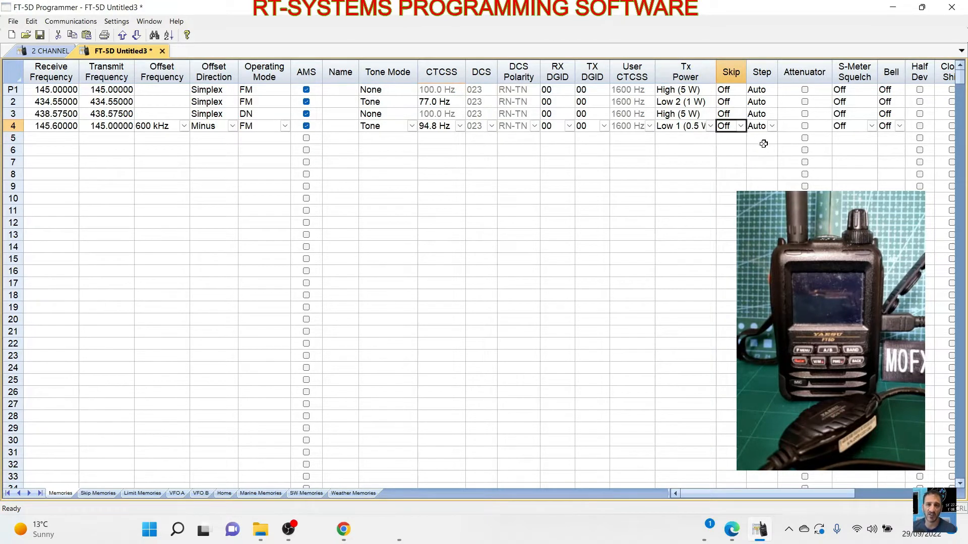
drag(851, 494, 805, 500)
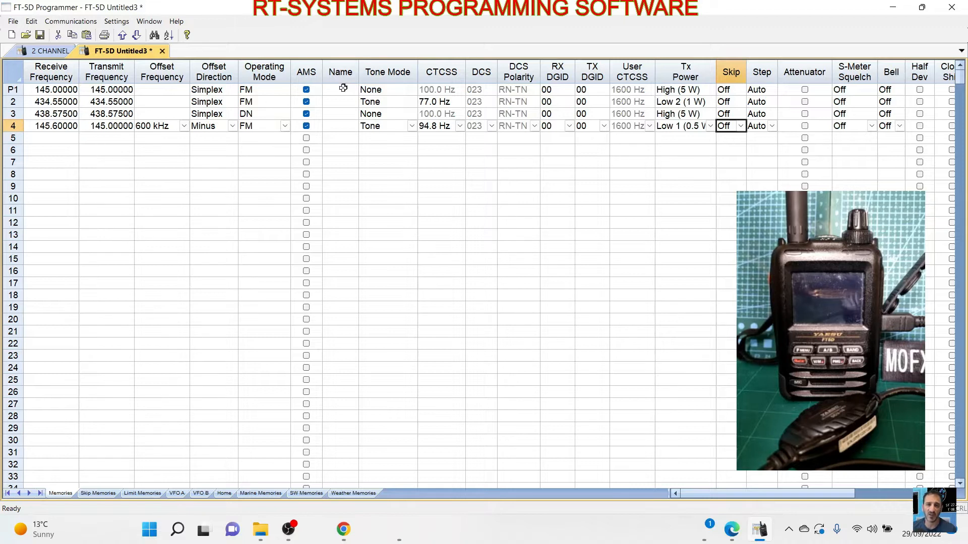
- Name memory channels 2, 3 and 4 HUBNET, HOTSPOT and GB3WR respectively
click(339, 104)
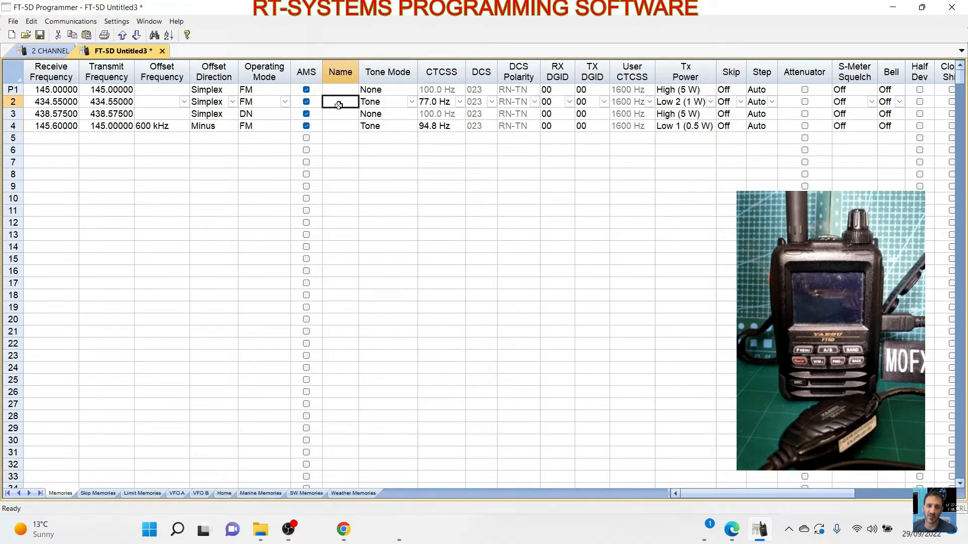
text(H)
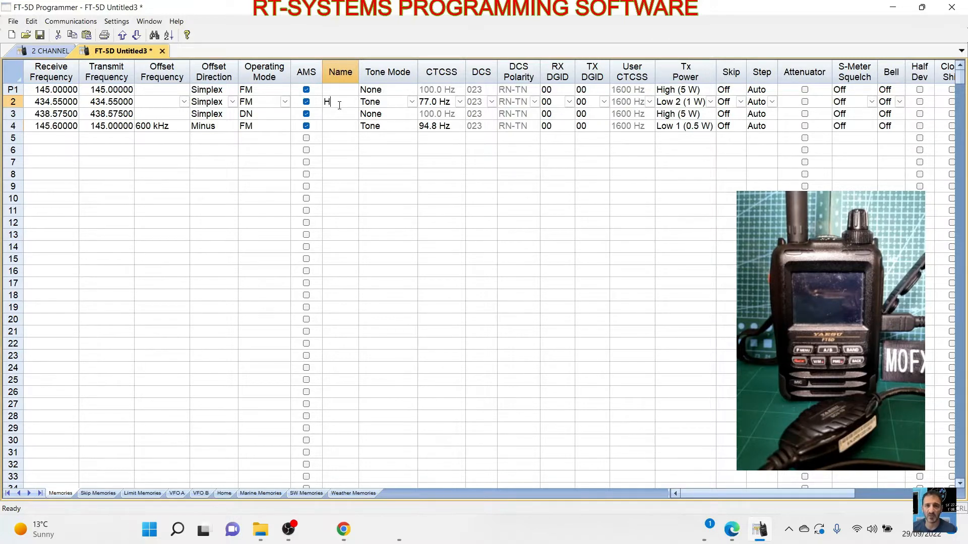
text(UBNET)
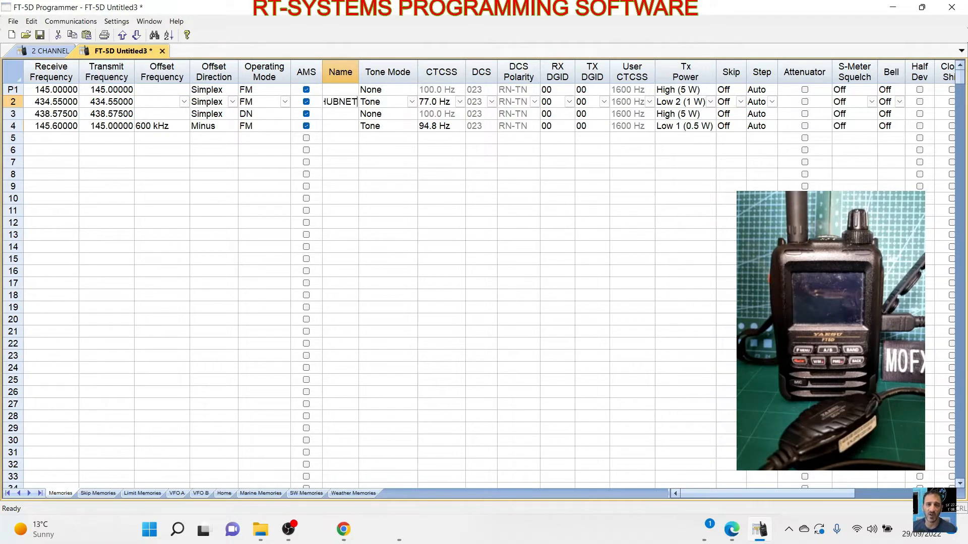
click(341, 116)
text(HOT)
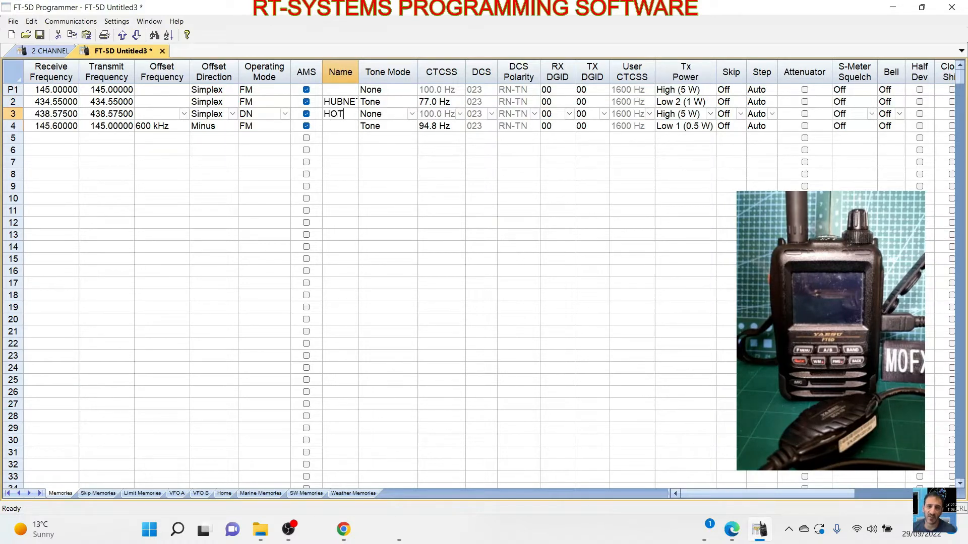
text(SPO)
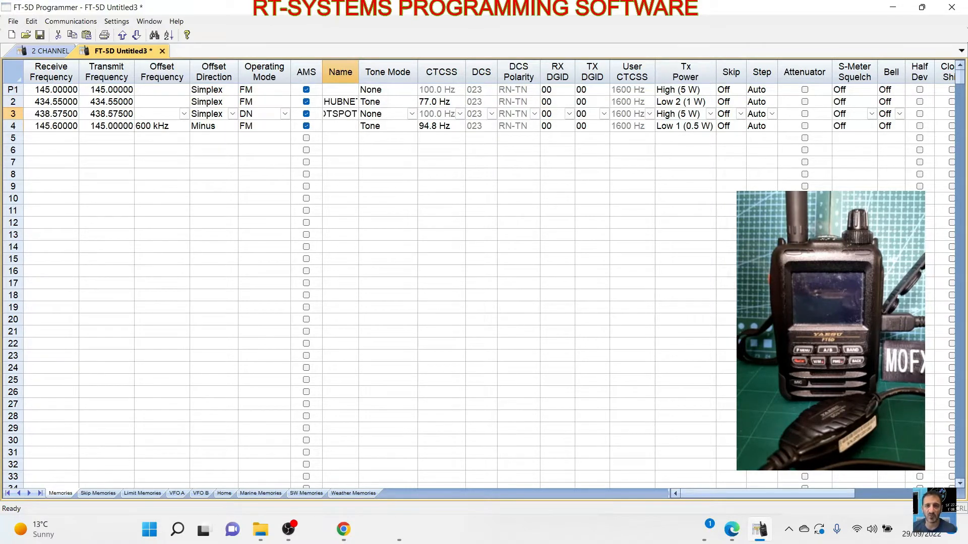
click(339, 126)
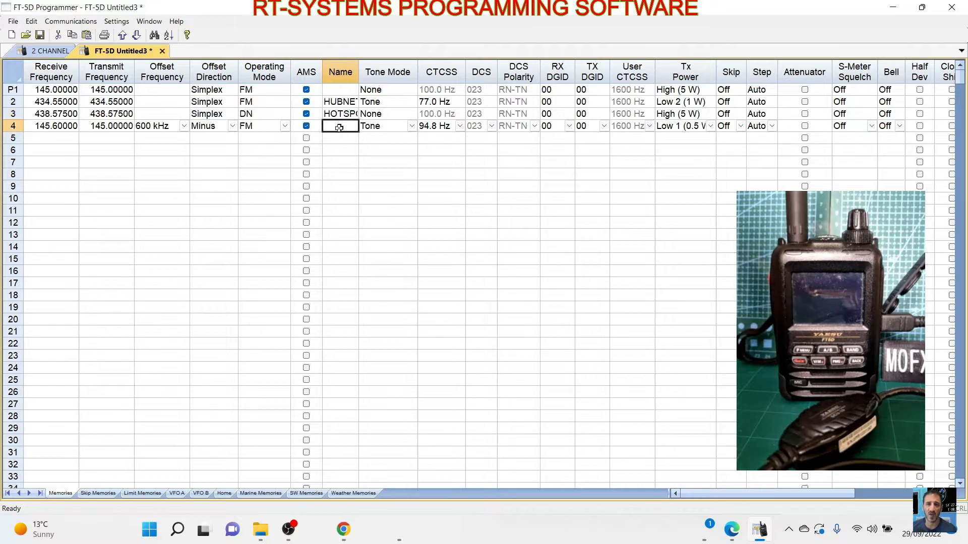
text(GB3WR)
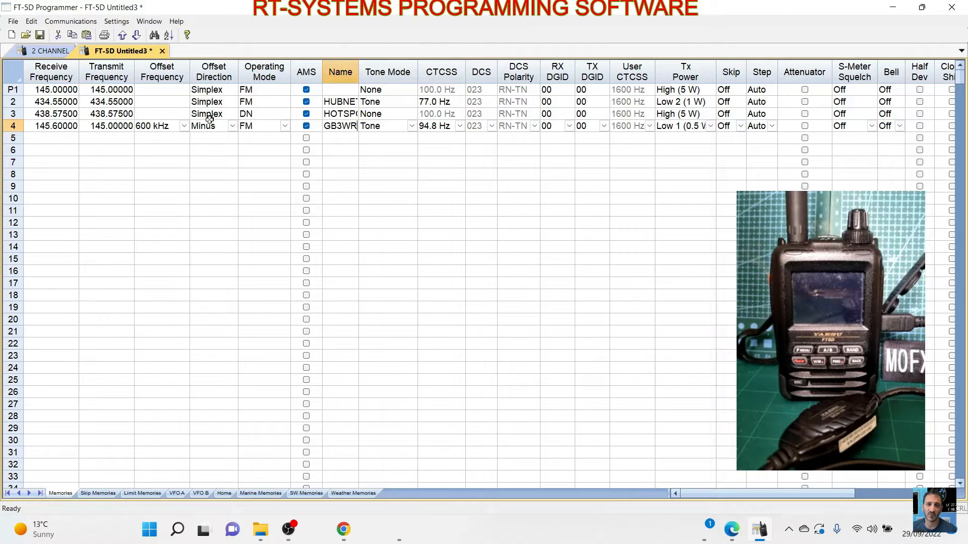
- Set the transmit power of channel 3, the hotspot, to Low 1 (0.5 W)
click(270, 119)
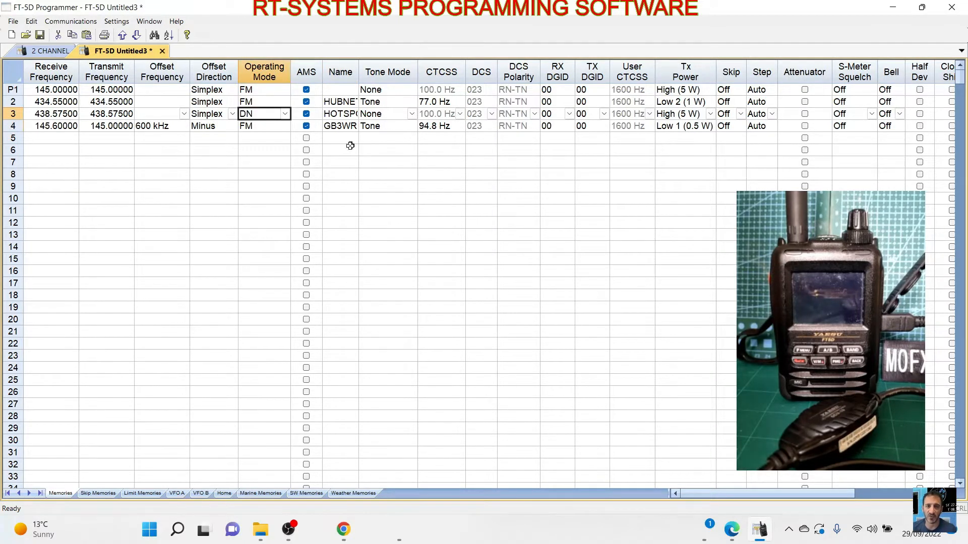
click(711, 114)
click(676, 125)
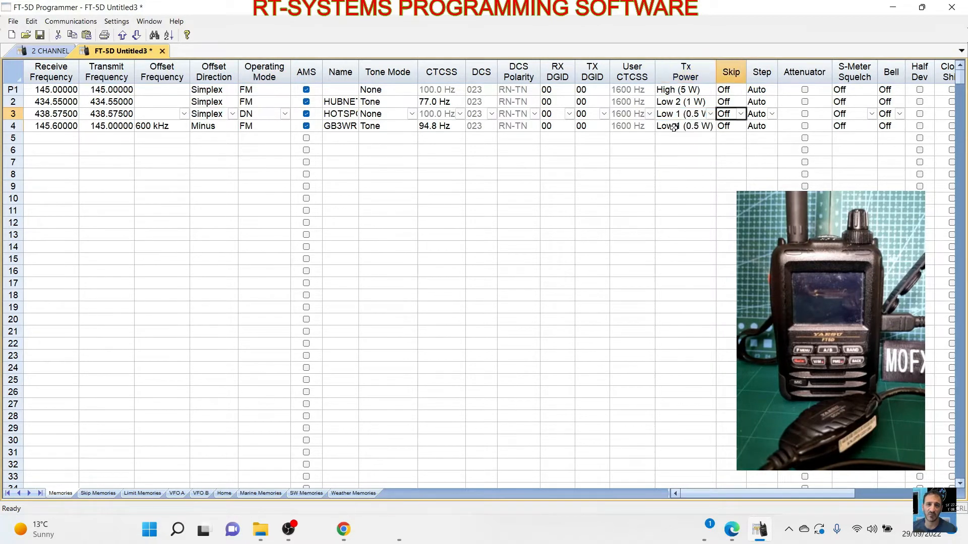
click(217, 223)
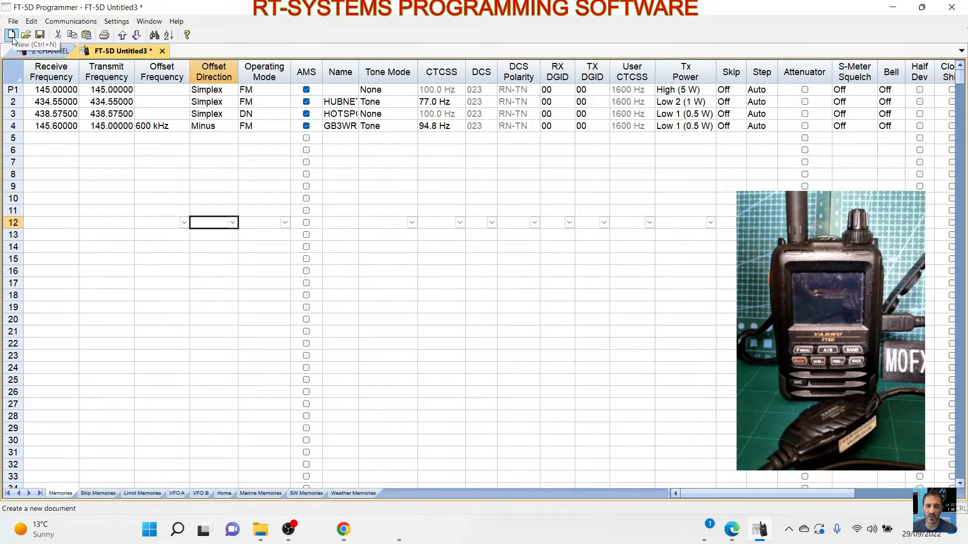
- Search RepeaterBook for 6 meter, 2 meter and 70 cm repeaters within 700 miles of Bristol, UK
click(13, 22)
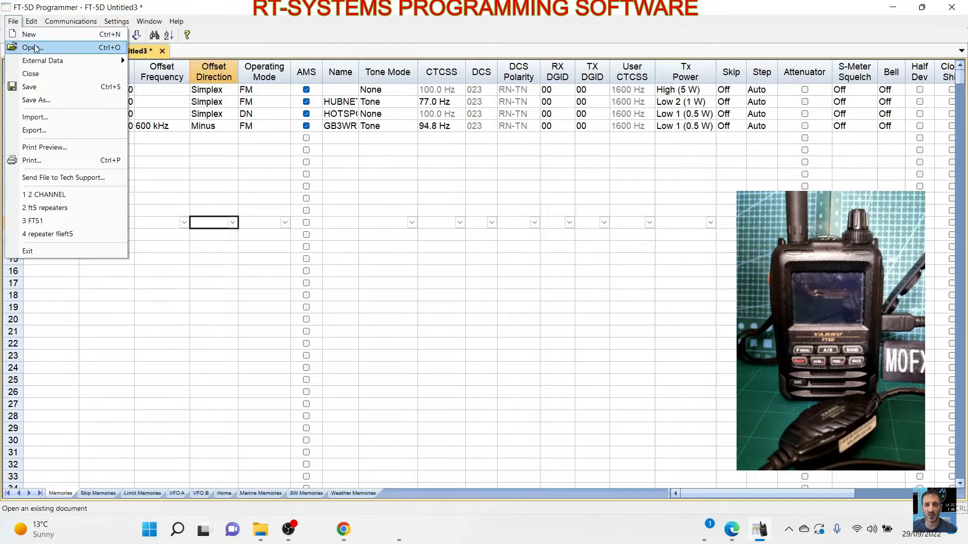
mouse_move(42, 65)
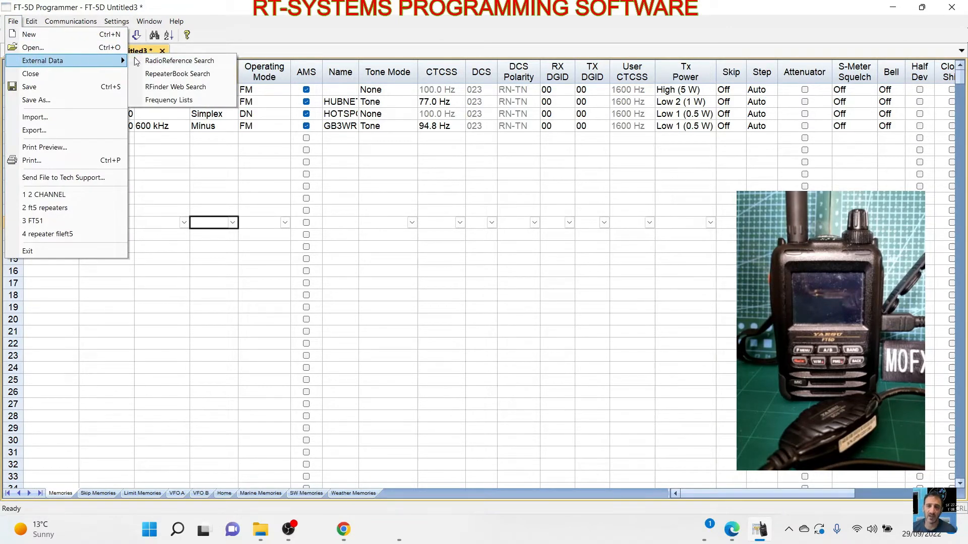
click(170, 75)
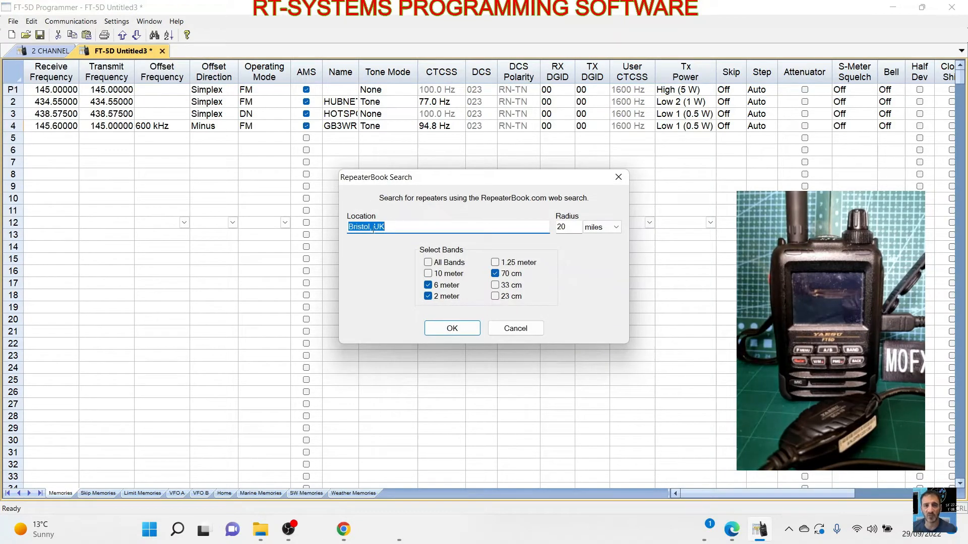
click(566, 227)
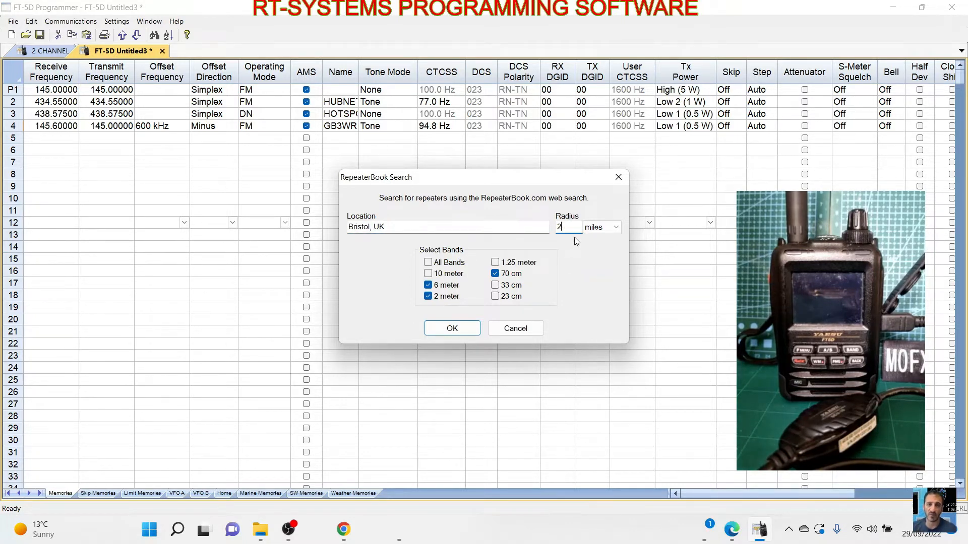
text(700)
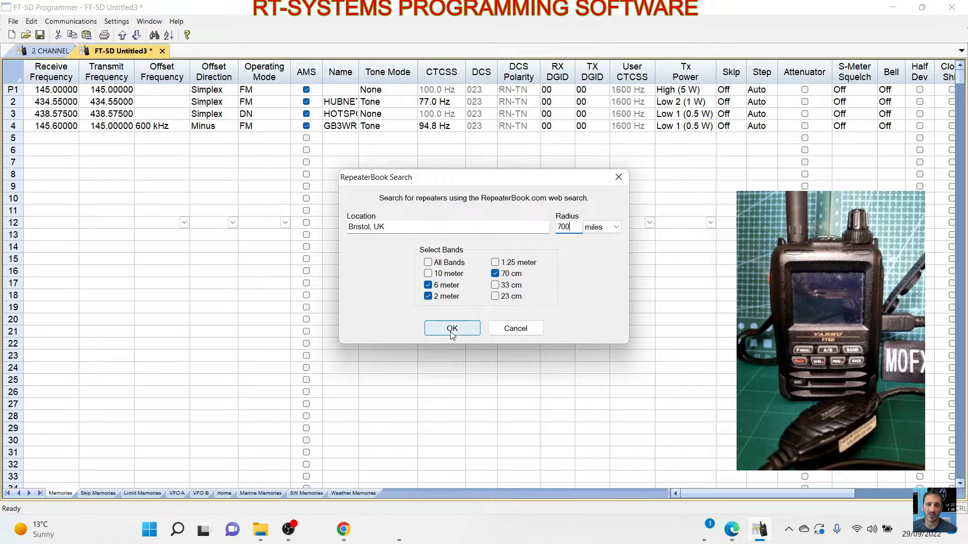
click(618, 228)
click(618, 227)
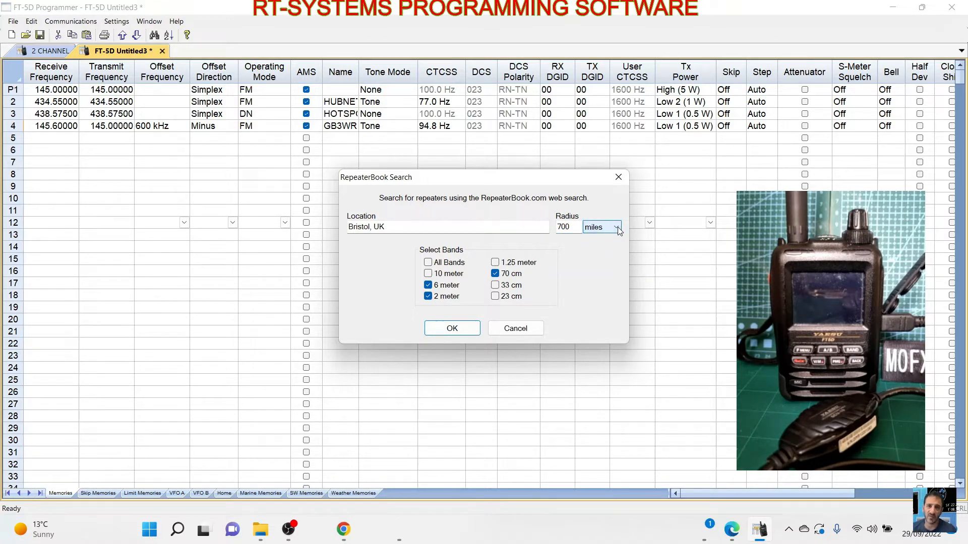
click(452, 331)
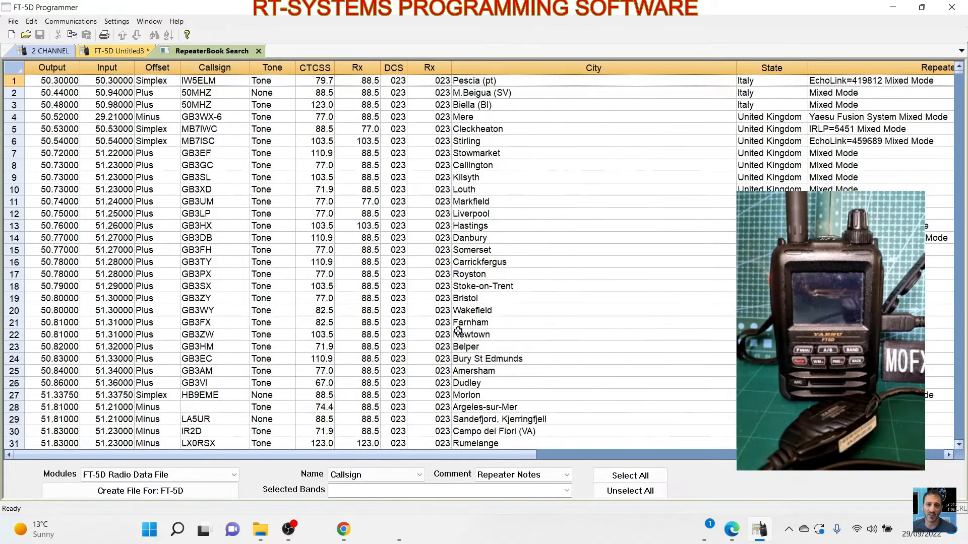
- Browse the RepeaterBook results through the 145 MHz entries and compare them with the radio's own memory list
scroll(328, 292, down, 10)
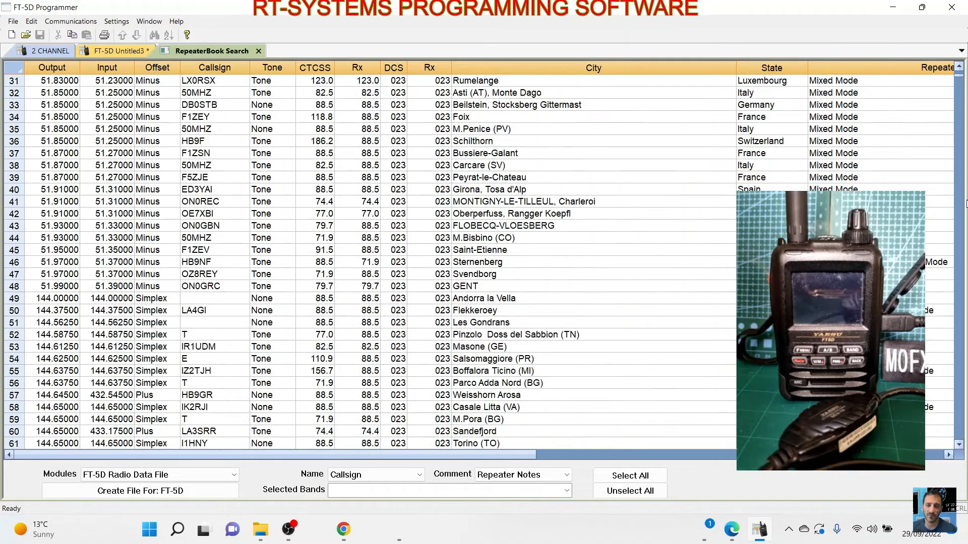
click(961, 228)
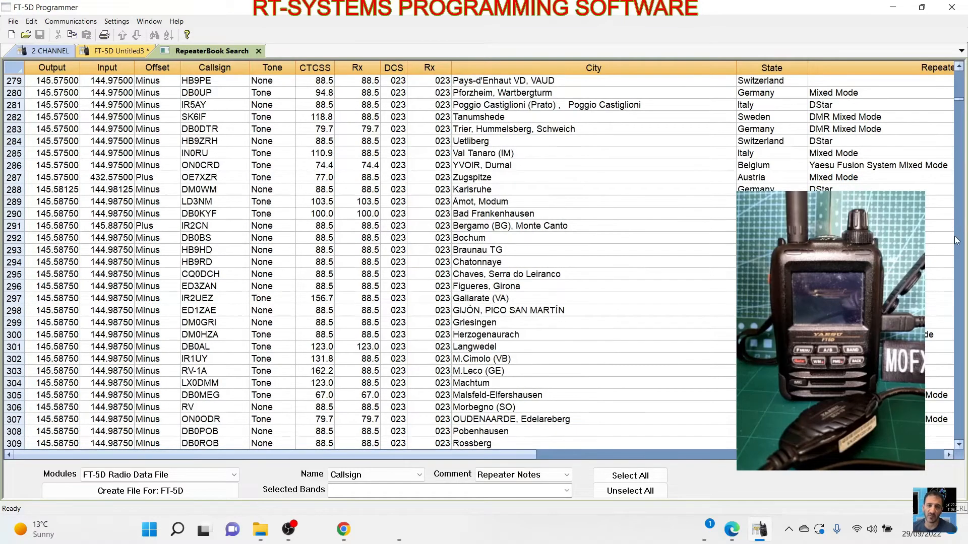
click(961, 211)
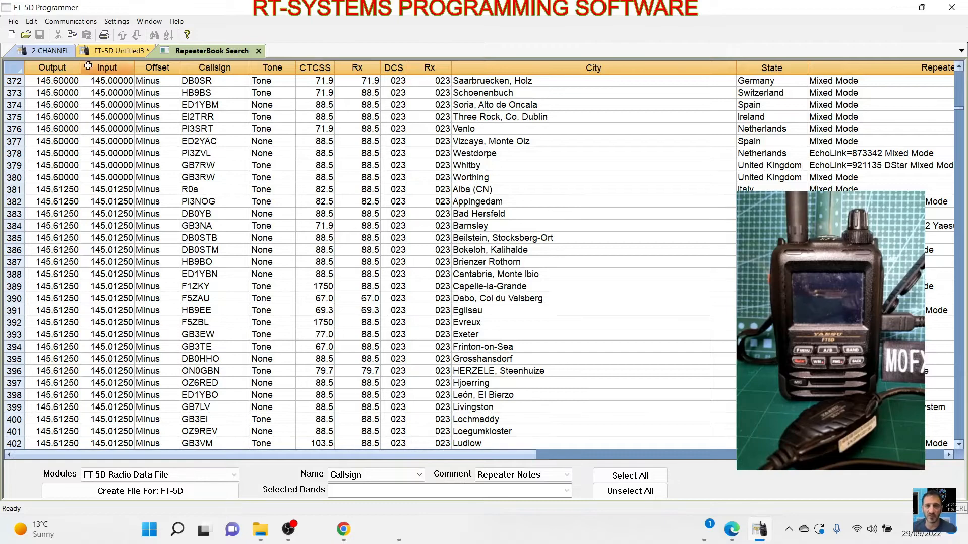
click(123, 51)
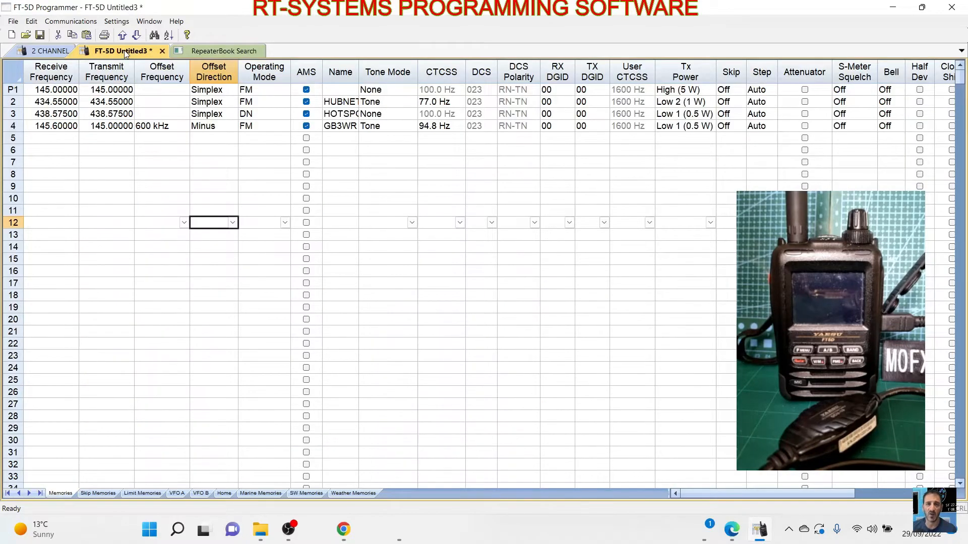
click(214, 52)
click(122, 52)
click(220, 51)
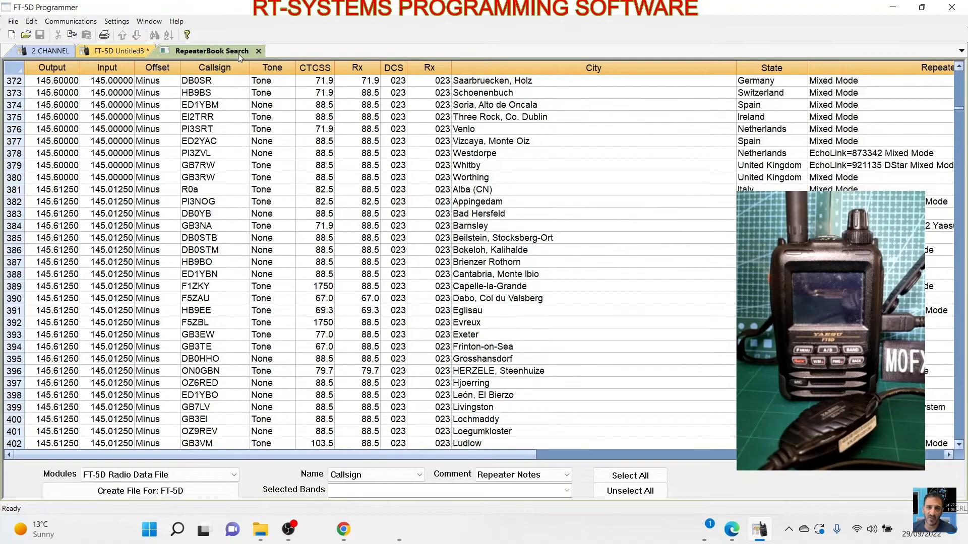
click(116, 21)
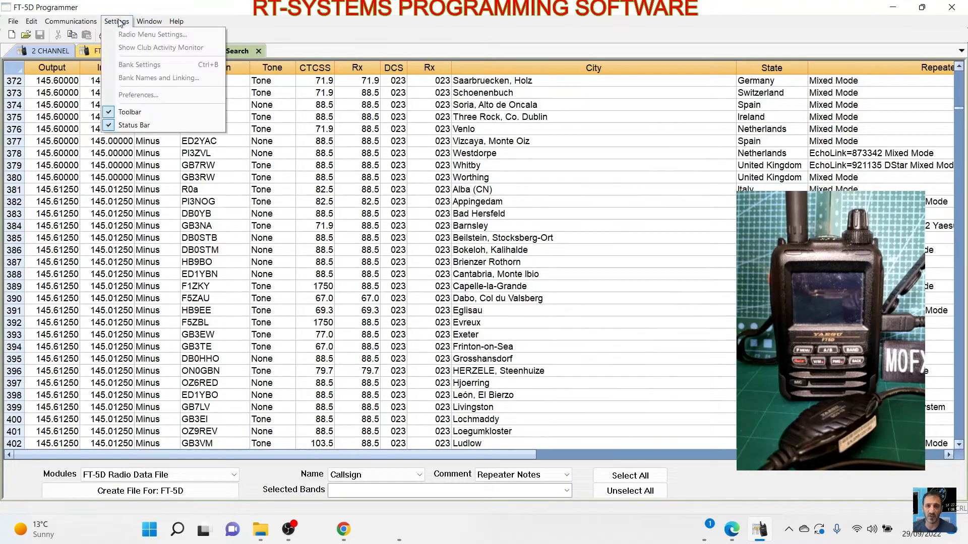
click(297, 52)
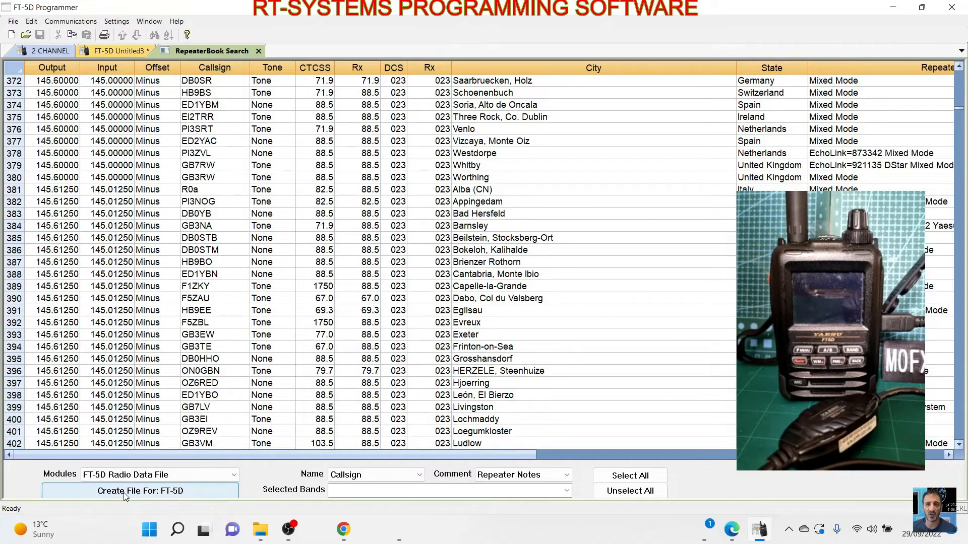
- Create a new FT-5D radio data file from the RepeaterBook results, using the callsigns as channel names
click(636, 494)
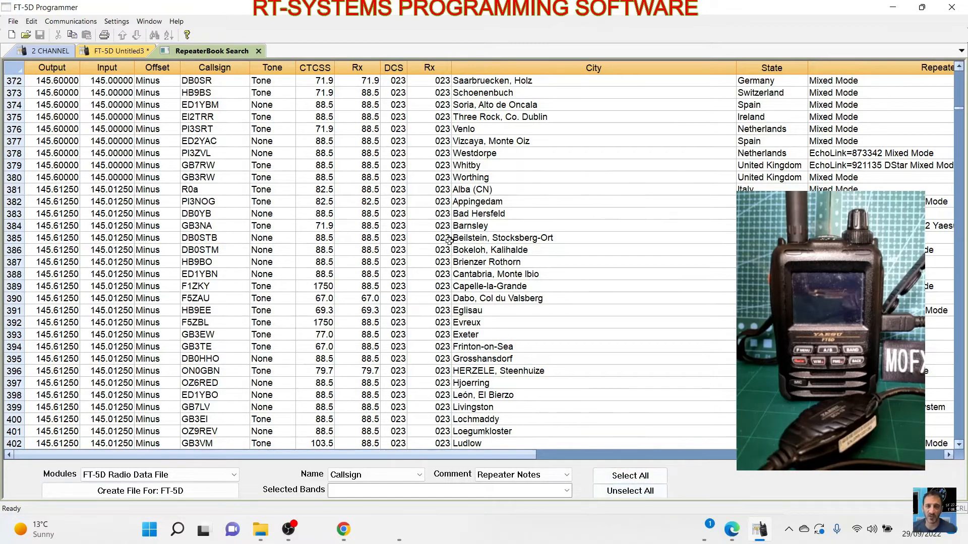
click(156, 496)
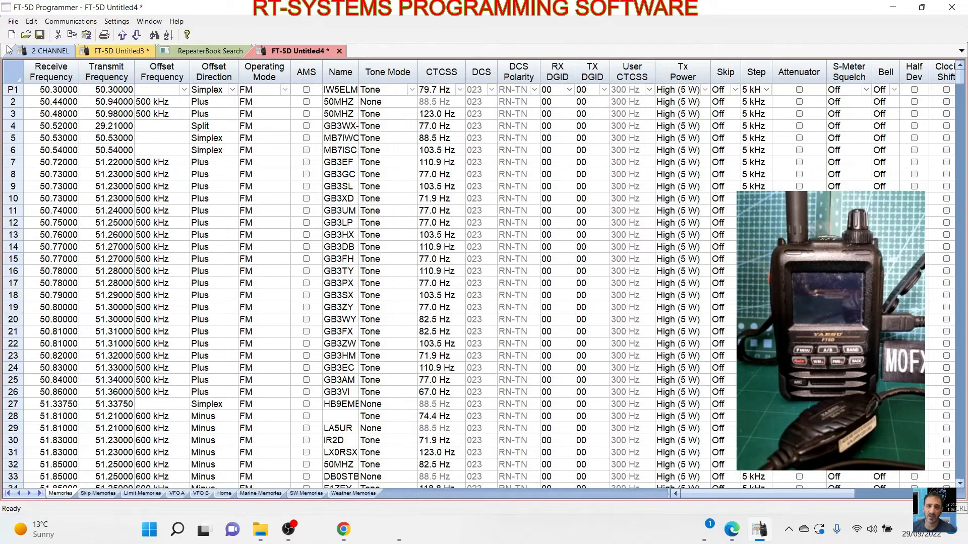
click(12, 22)
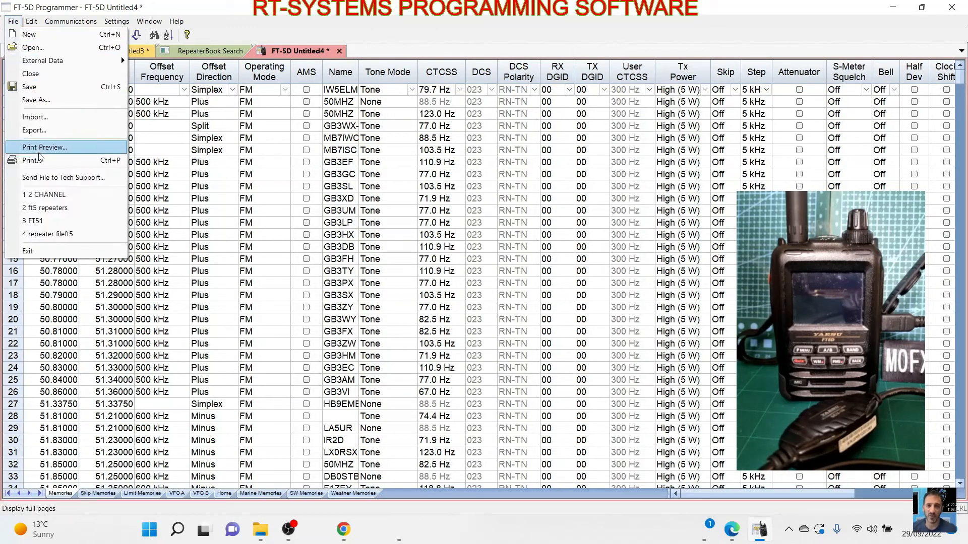
click(401, 28)
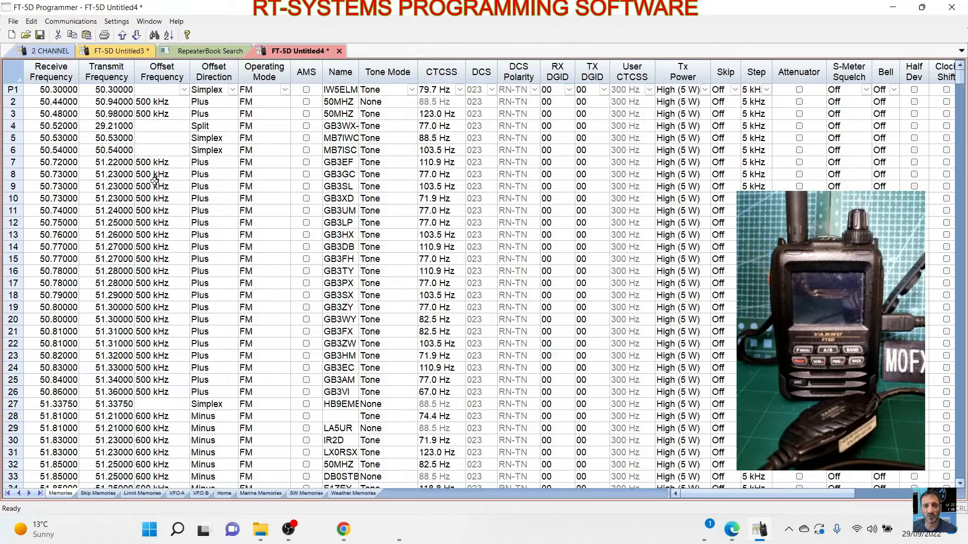
- Copy channels 2 to 900 from the newly created repeater file
click(109, 53)
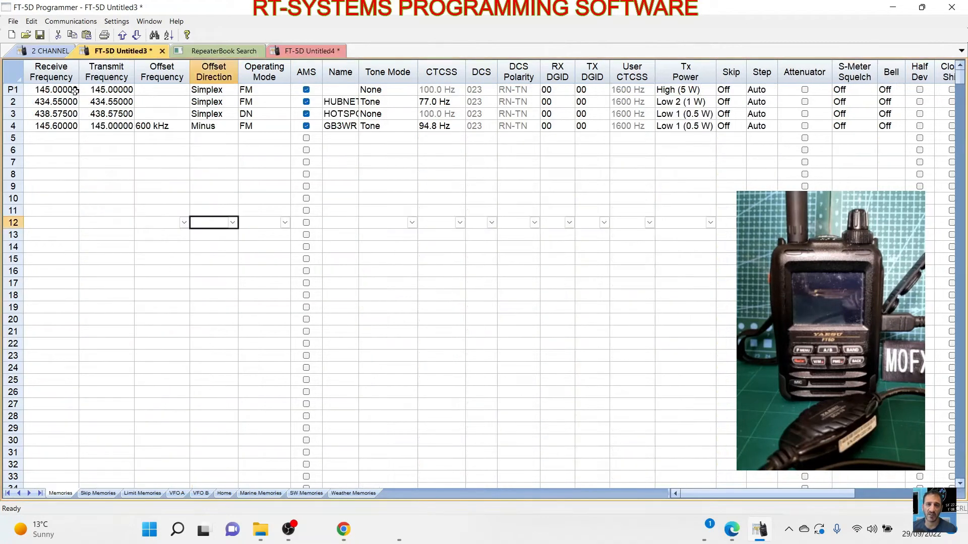
click(308, 49)
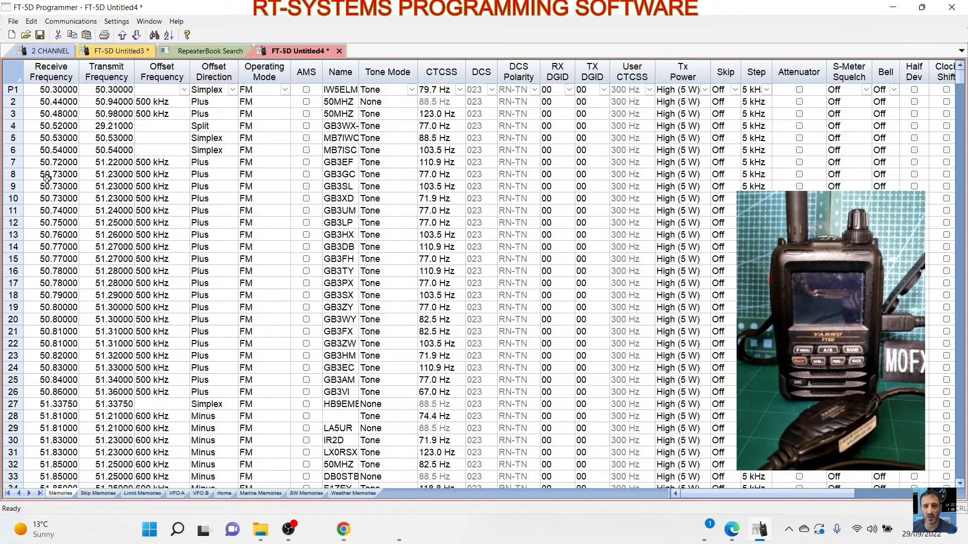
click(26, 92)
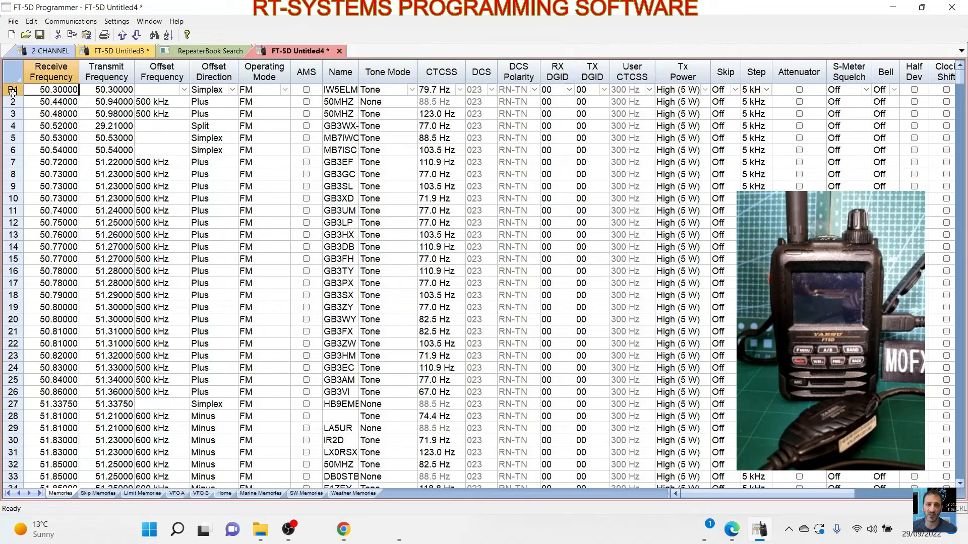
drag(12, 104, 47, 520)
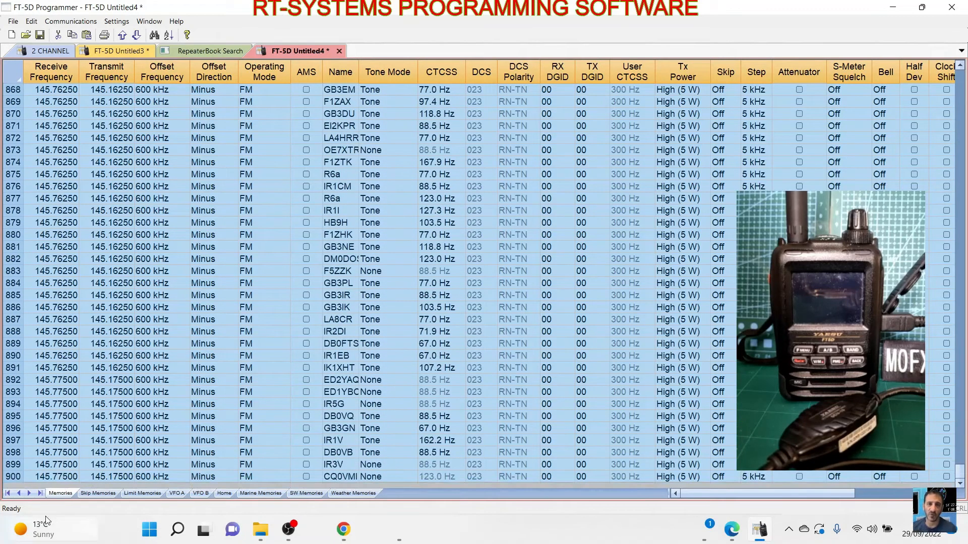
click(31, 21)
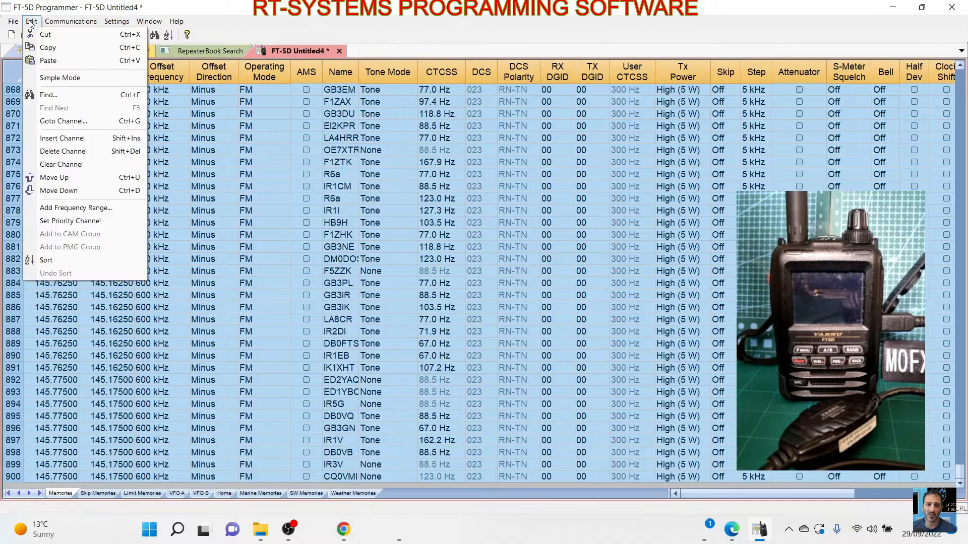
click(46, 49)
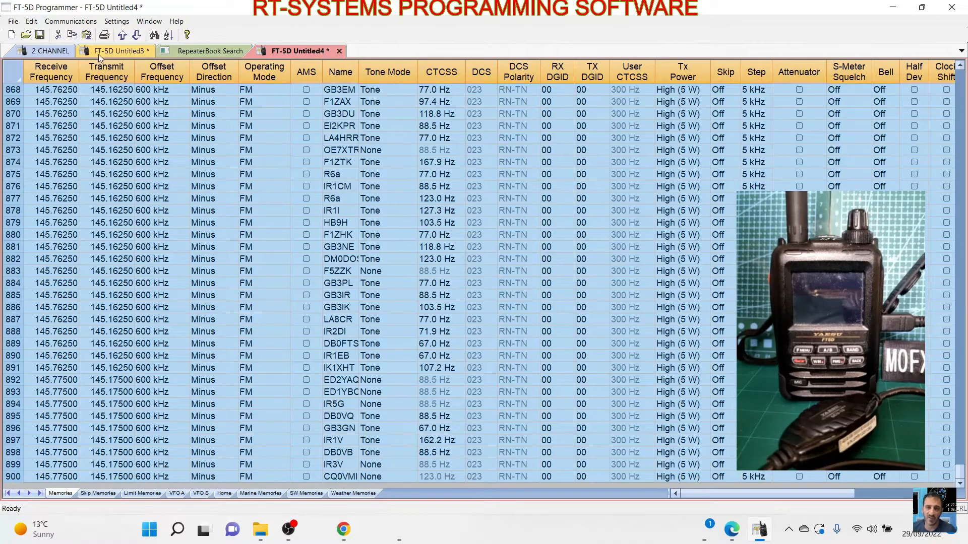
- Paste the copied repeater channels into the radio's own memory file, starting at channel 5
click(123, 50)
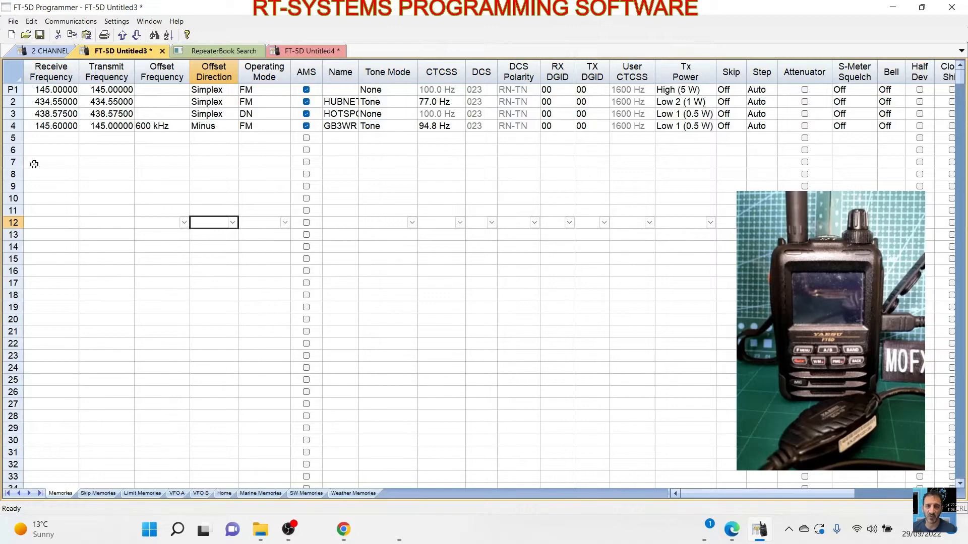
click(13, 139)
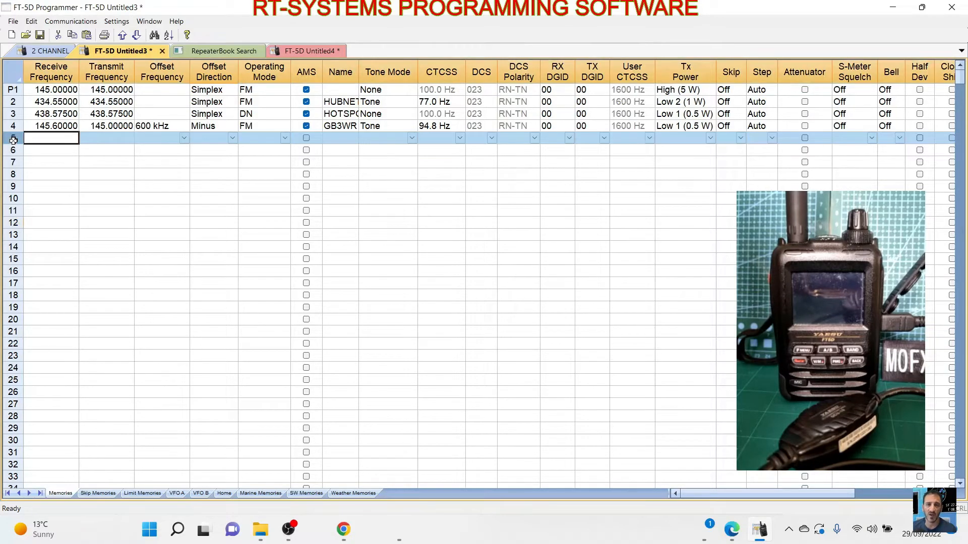
click(34, 23)
click(52, 60)
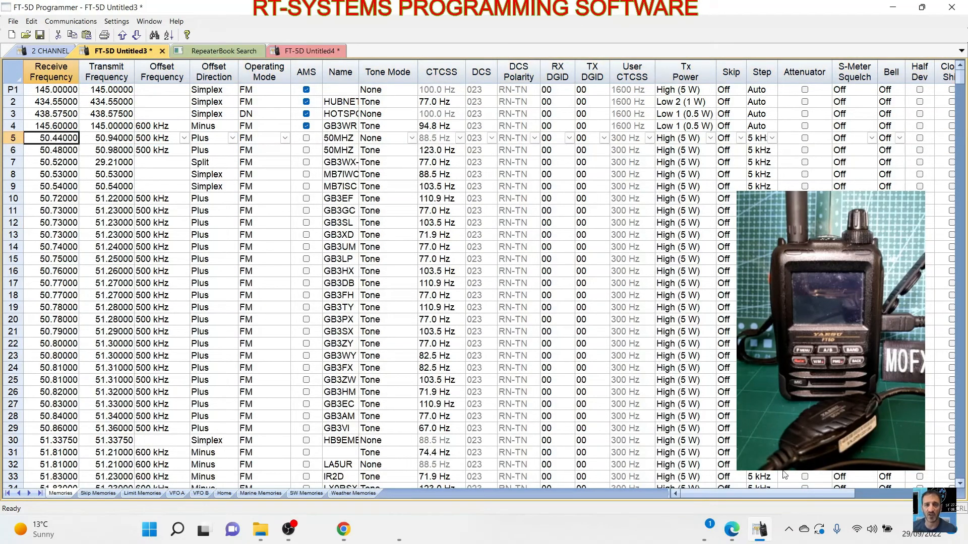
drag(810, 494, 884, 491)
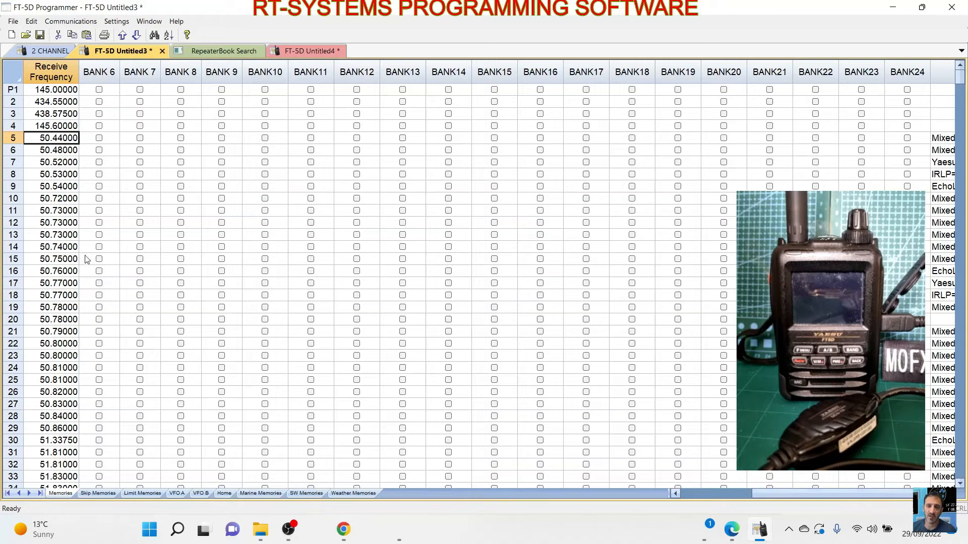
click(774, 488)
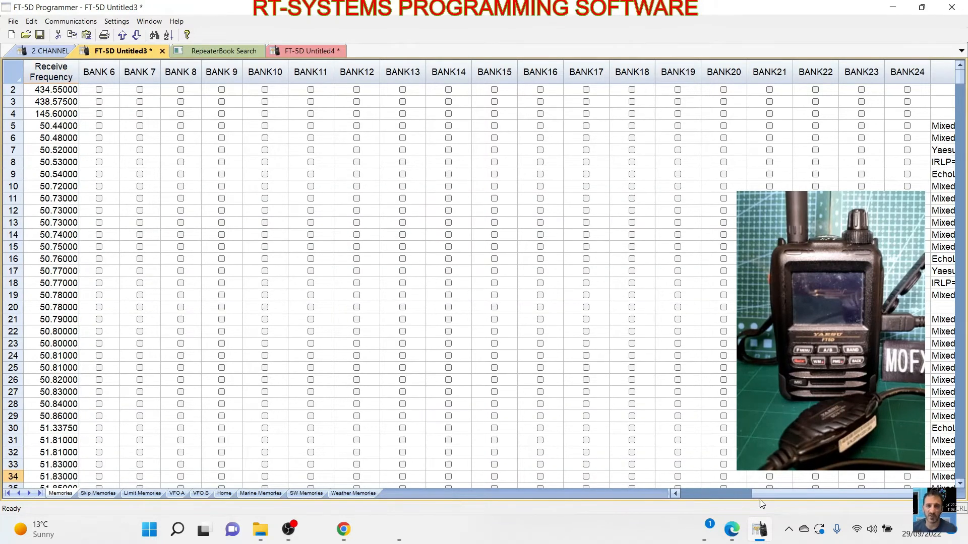
drag(767, 496, 719, 495)
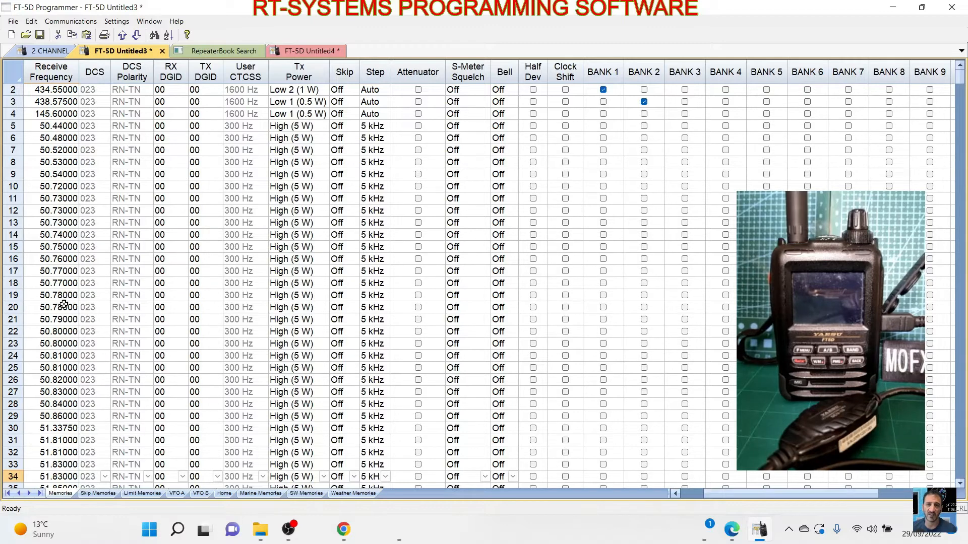
scroll(154, 296, down, 7)
scroll(214, 259, up, 8)
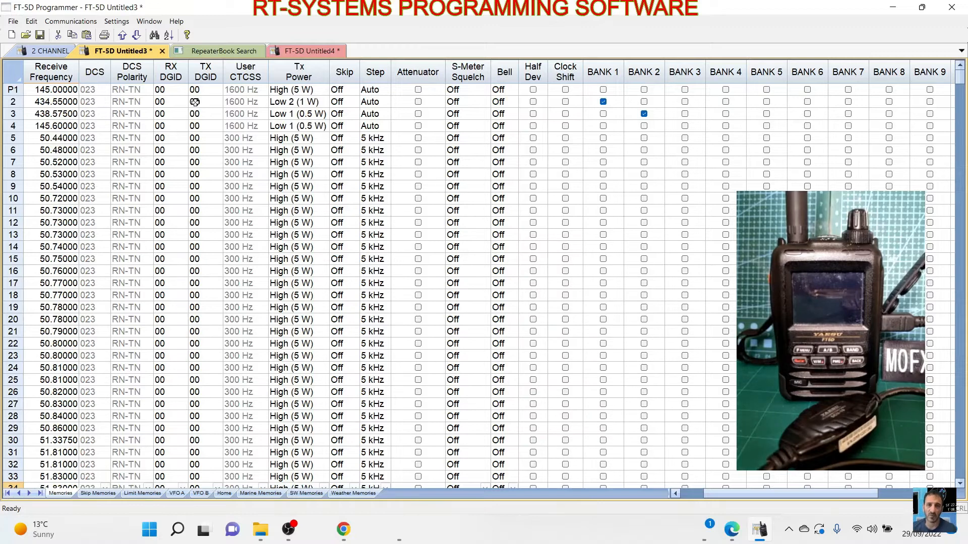
- Send the combined memory channel data to the FT-5D once the radio is in clone receive mode
click(67, 23)
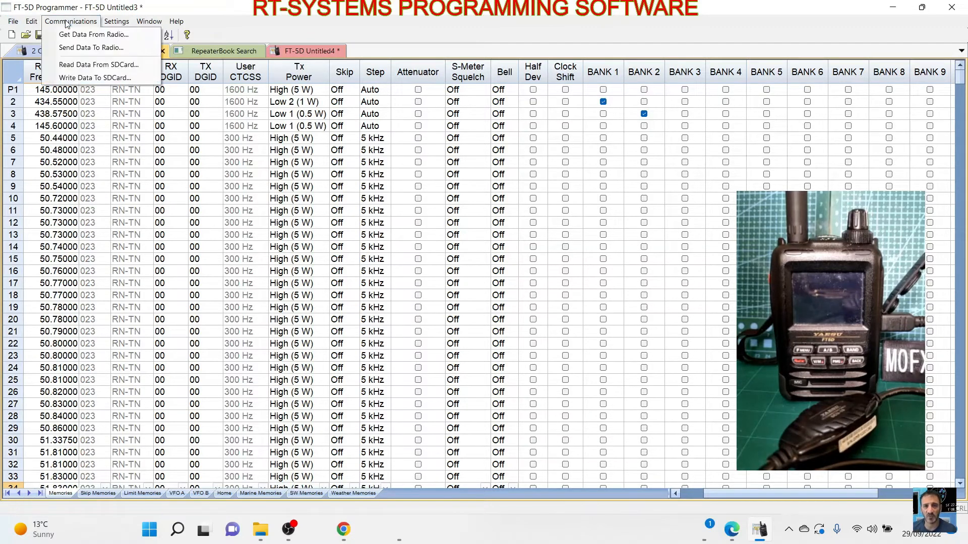
click(73, 47)
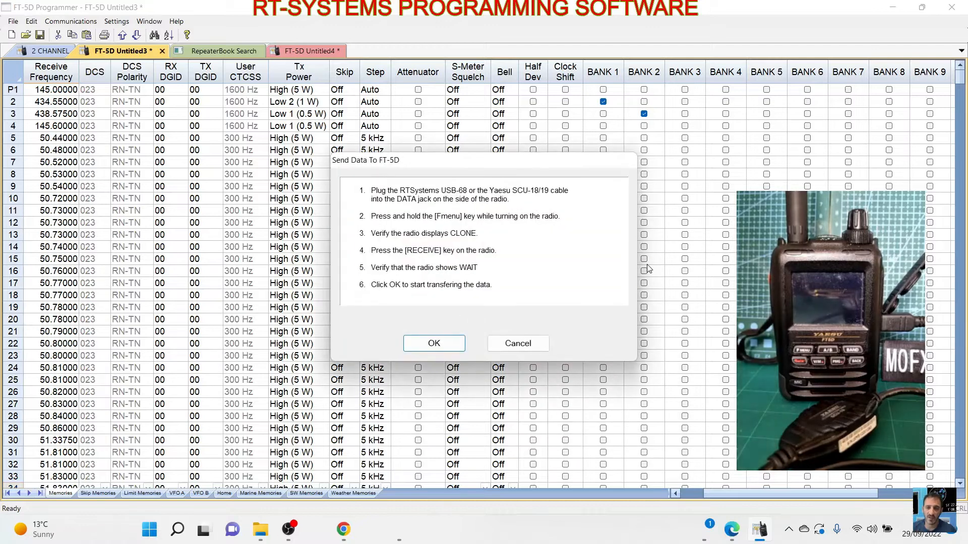
drag(442, 160, 540, 179)
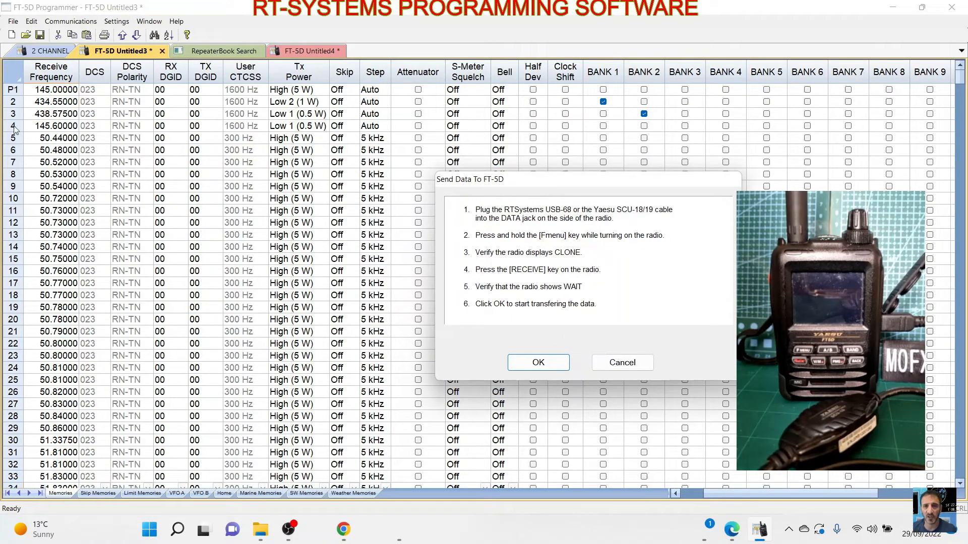
drag(595, 182, 487, 182)
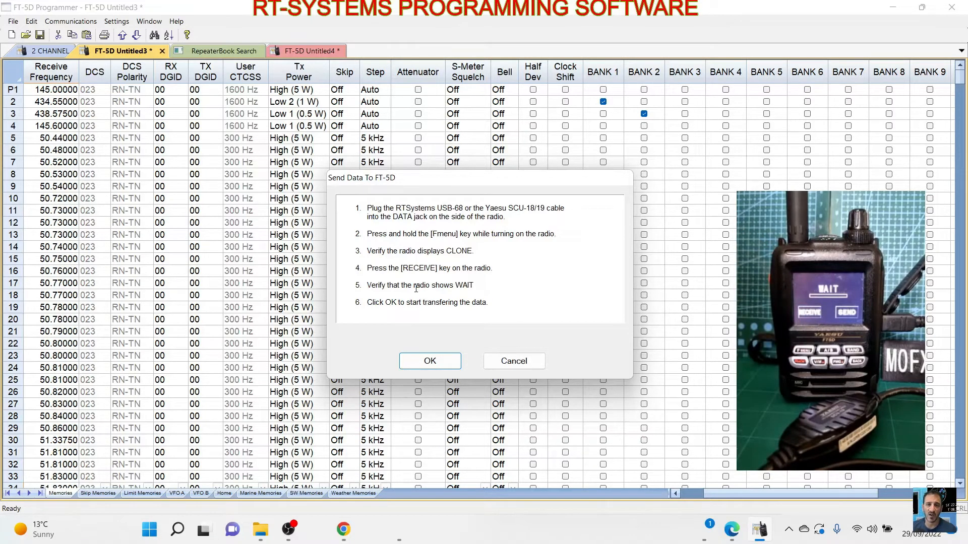
click(431, 361)
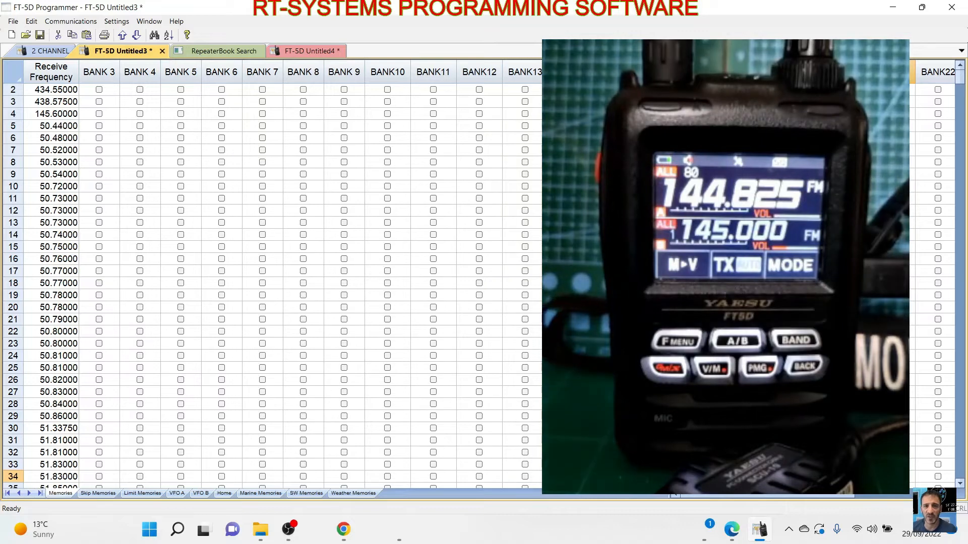
- Open the radio menu settings for the repeater file created from the RepeaterBook results
click(219, 52)
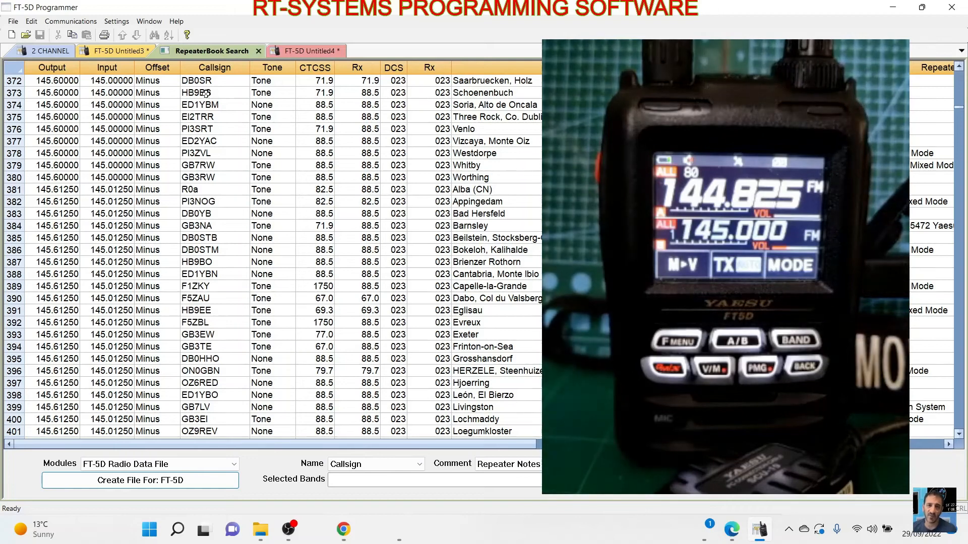
click(118, 22)
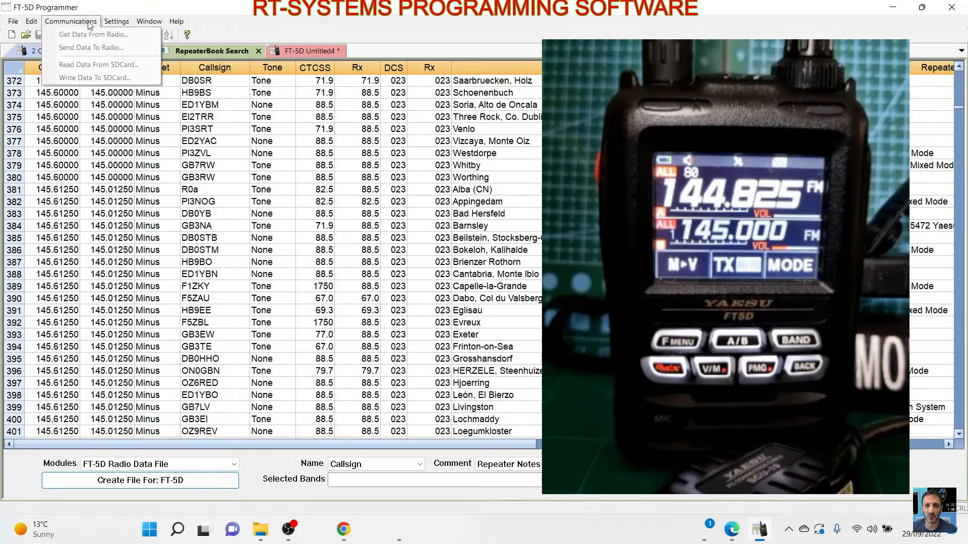
click(211, 51)
click(325, 54)
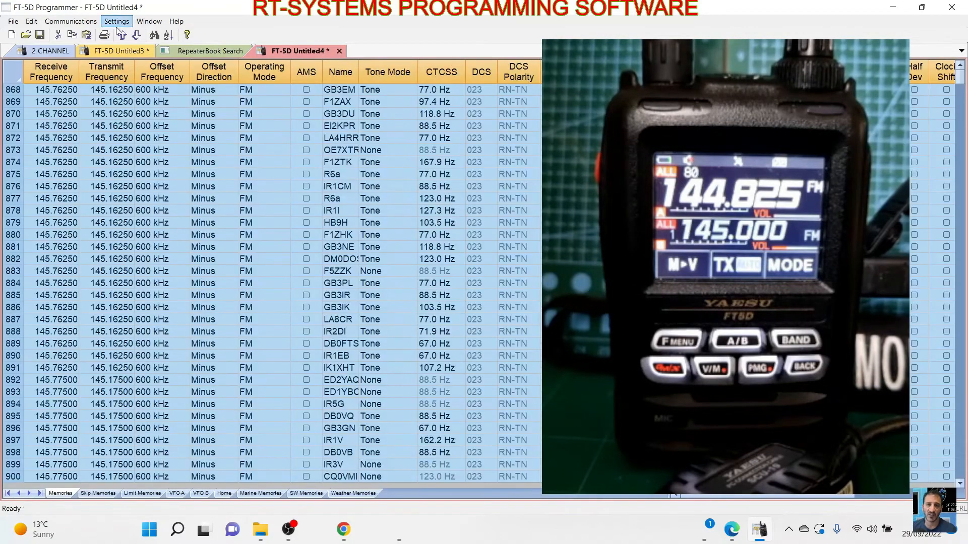
click(284, 149)
click(117, 22)
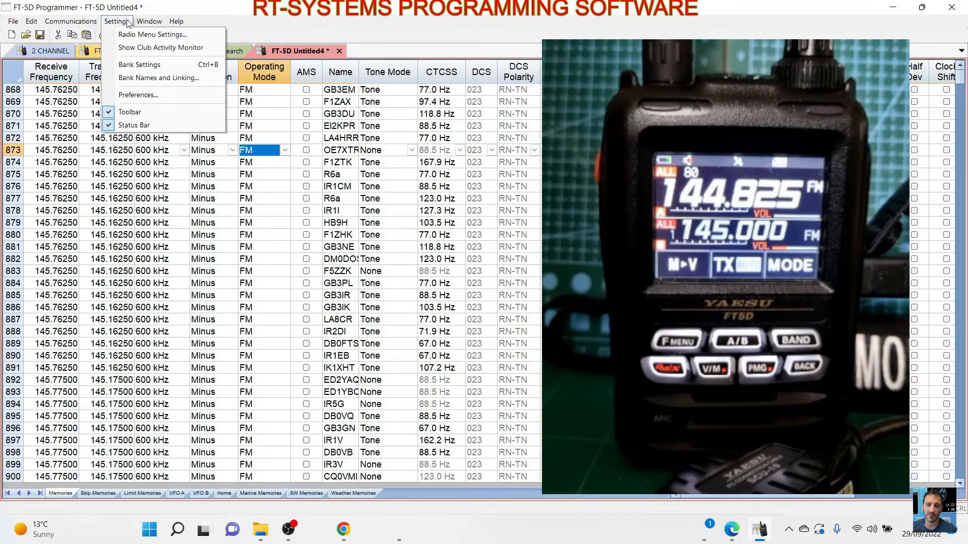
click(121, 34)
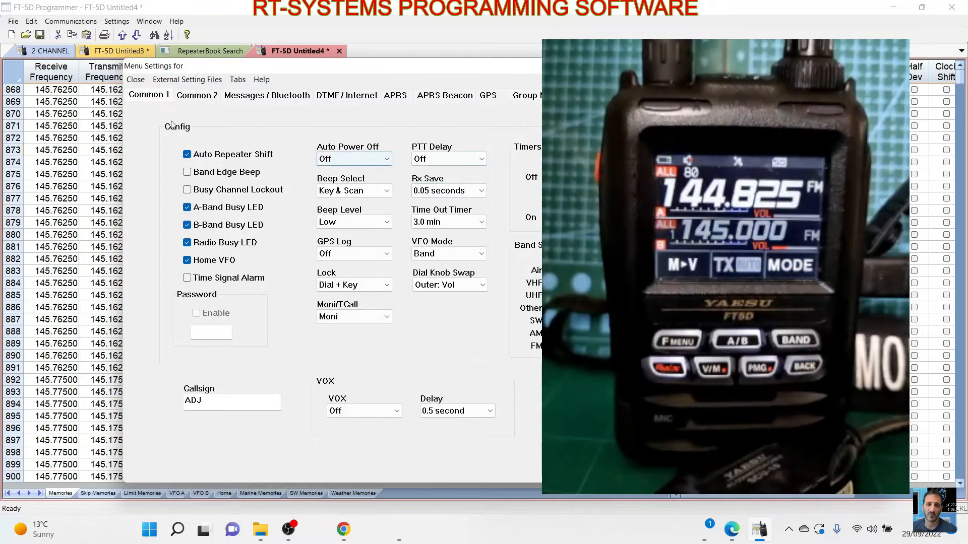
- Review the common, message, Bluetooth, DTMF, internet, APRS, beacon, GPS and DG-ID settings, and close the radio menu settings
click(192, 97)
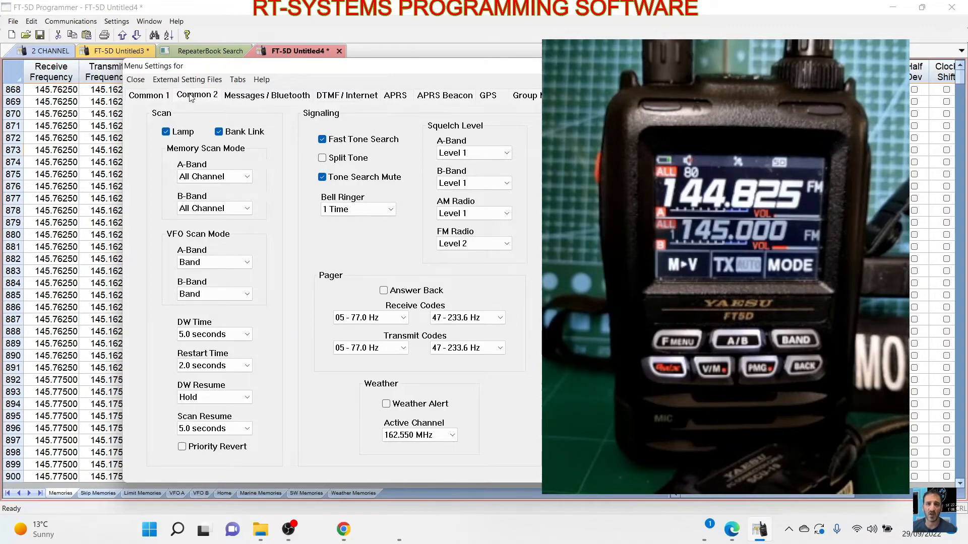
click(245, 97)
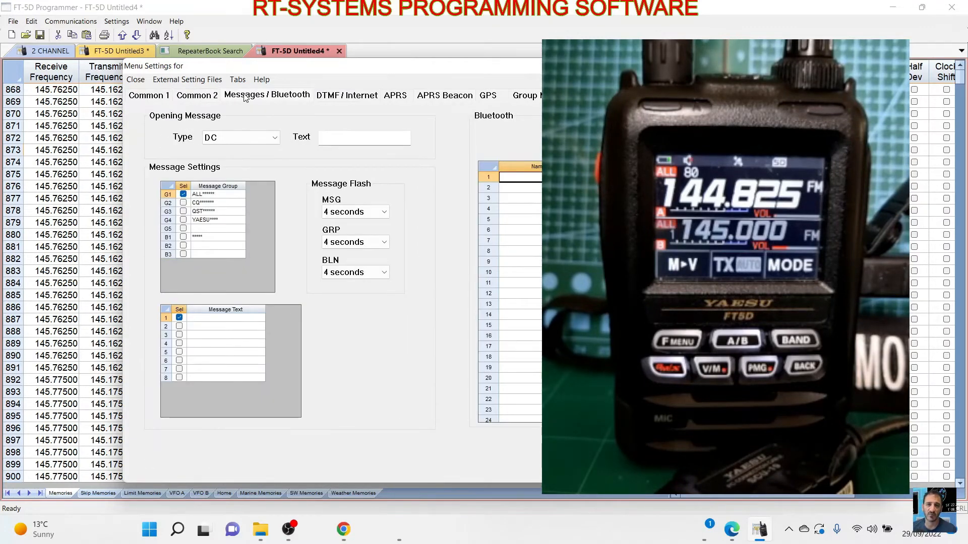
click(348, 96)
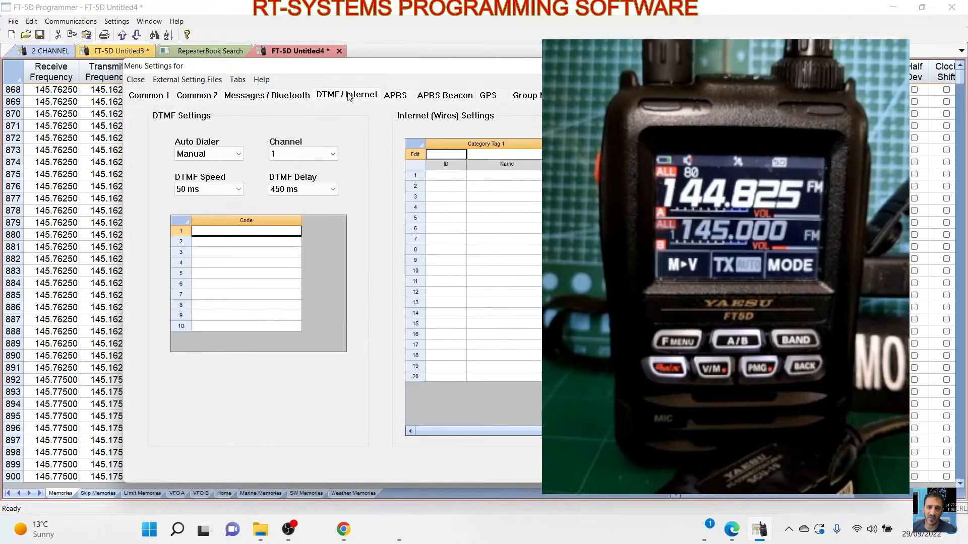
click(400, 97)
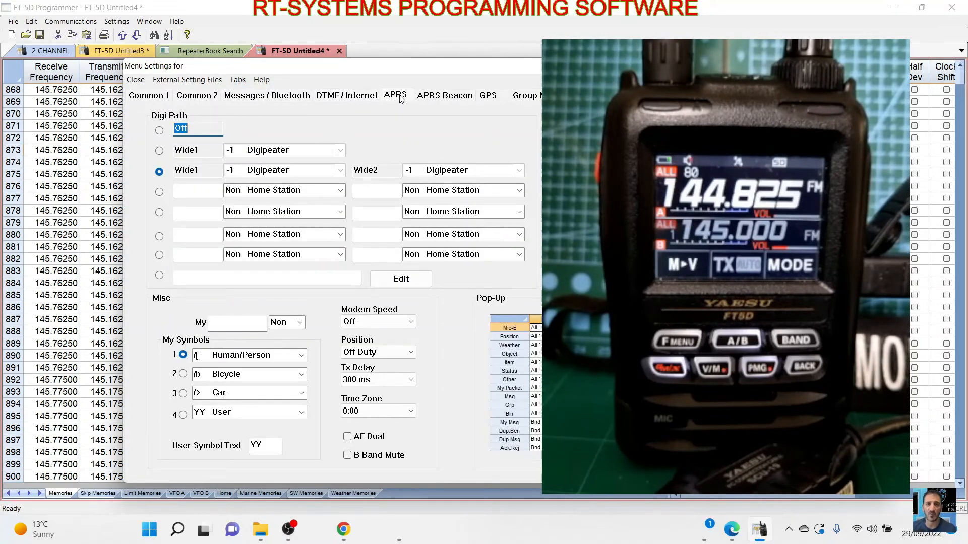
click(451, 99)
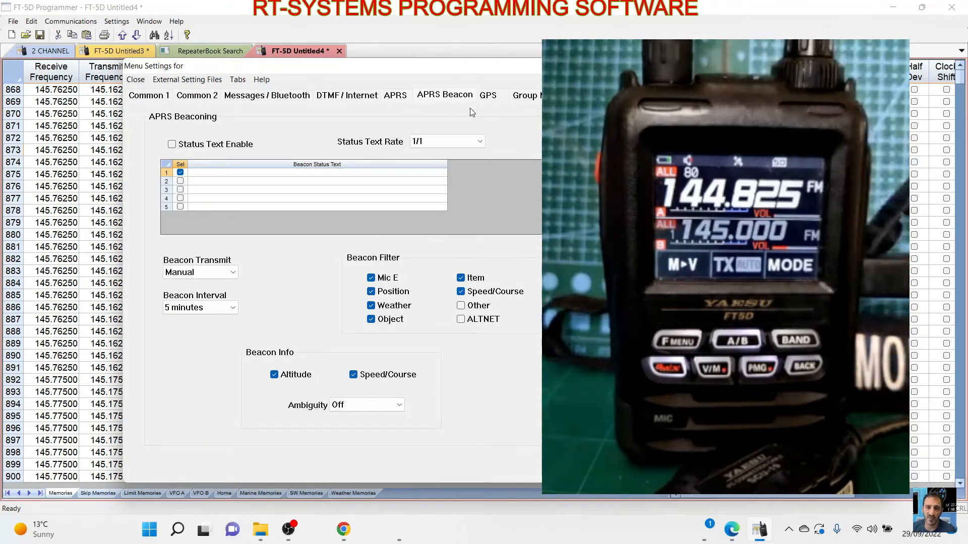
click(487, 96)
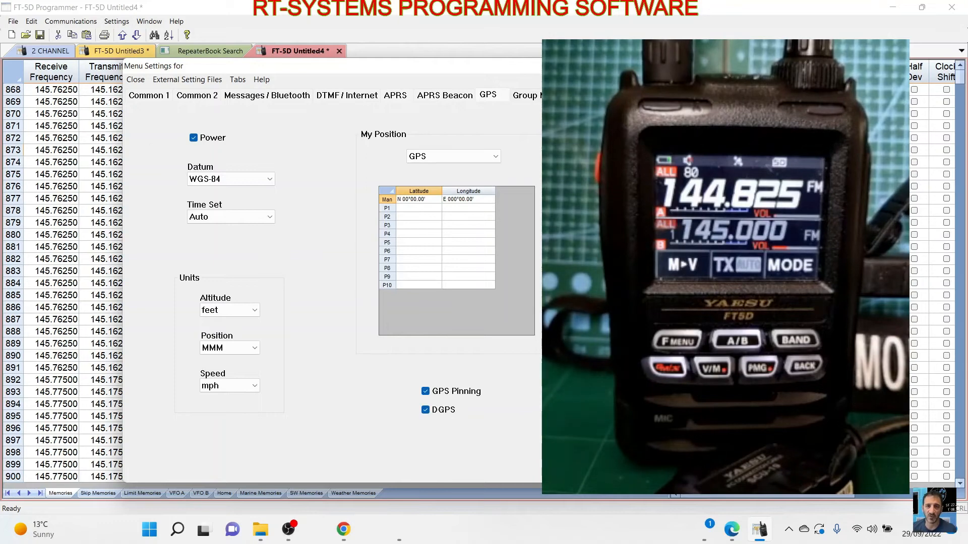
click(543, 96)
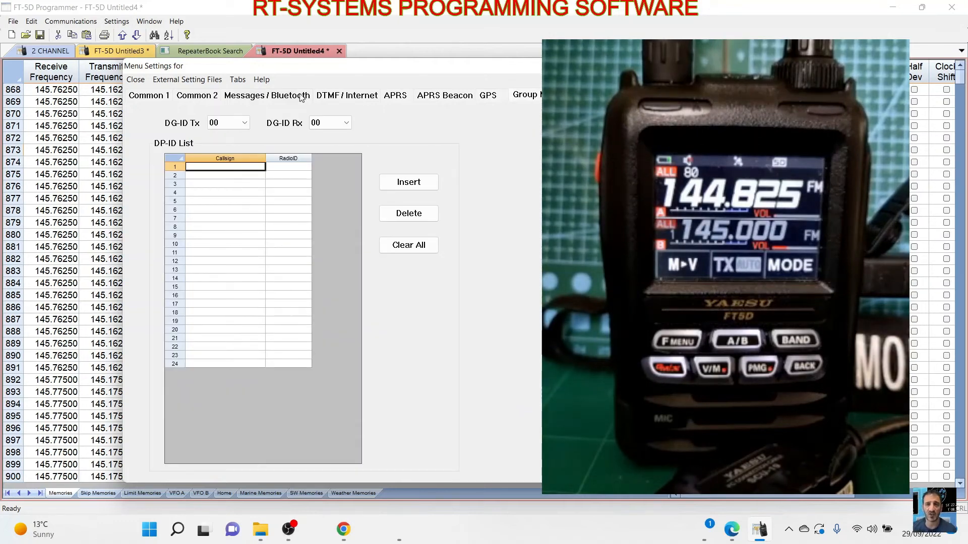
click(150, 99)
click(141, 81)
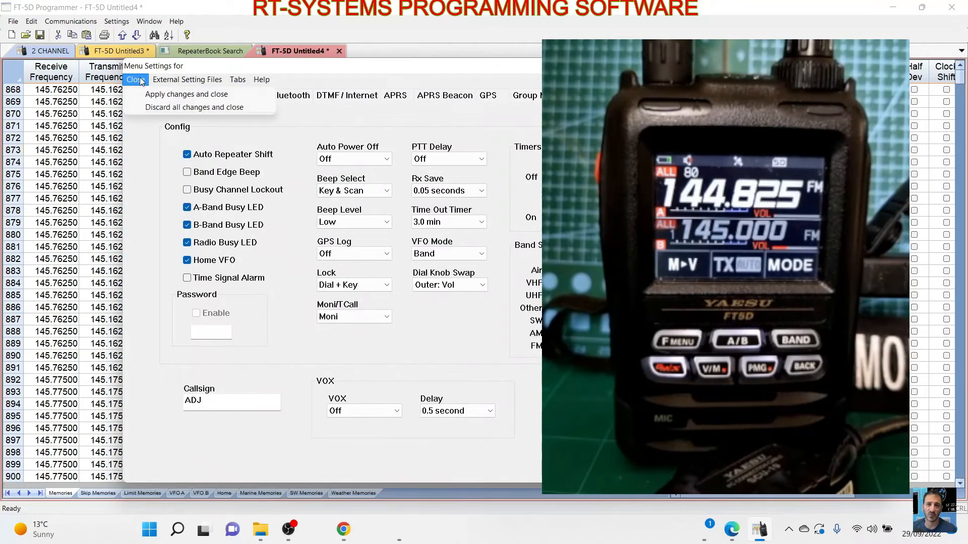
mouse_move(167, 81)
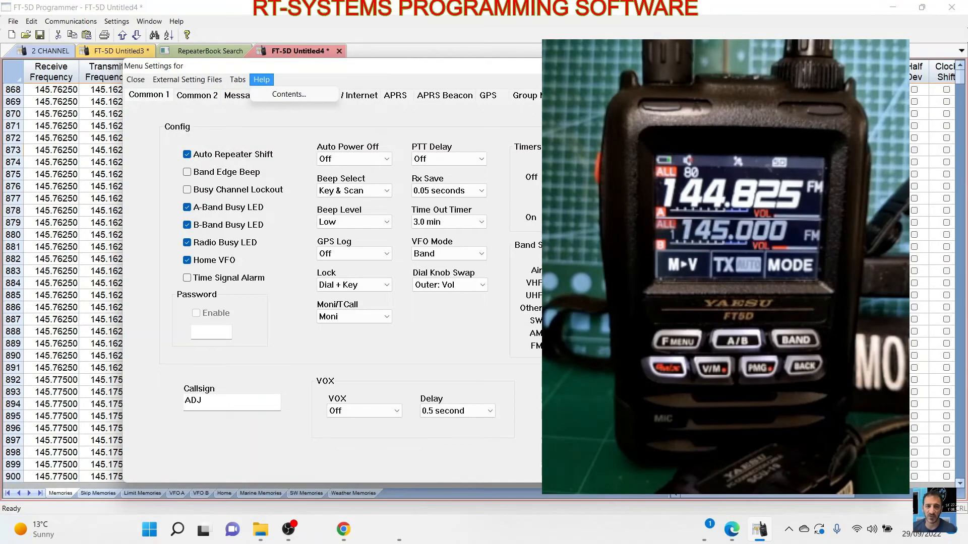
click(866, 67)
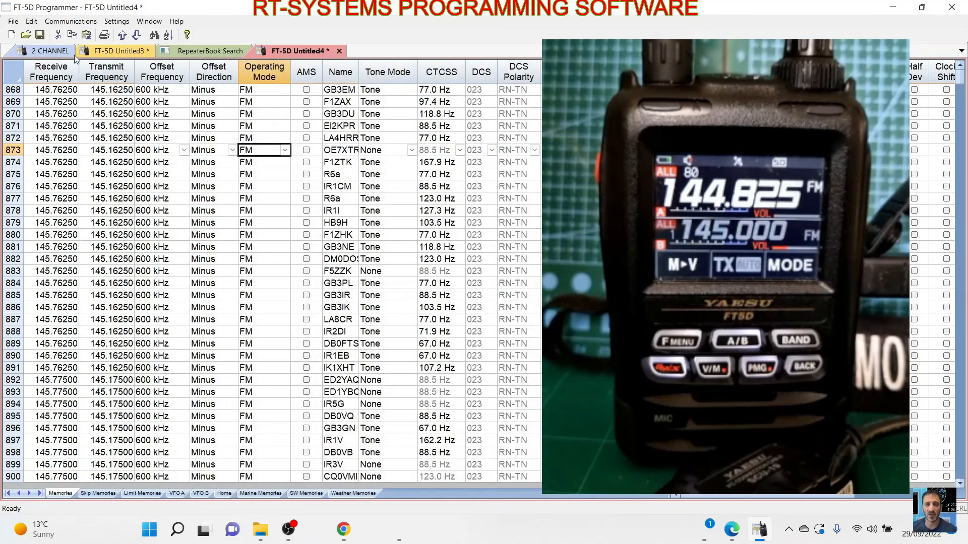
- Open the programmer's preferences and look through the column list in the grid display options
click(120, 24)
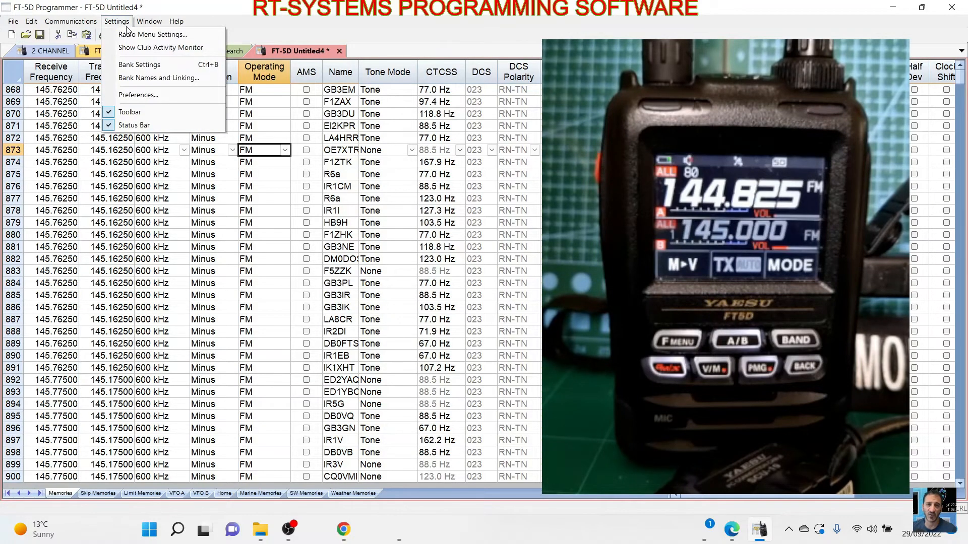
click(147, 96)
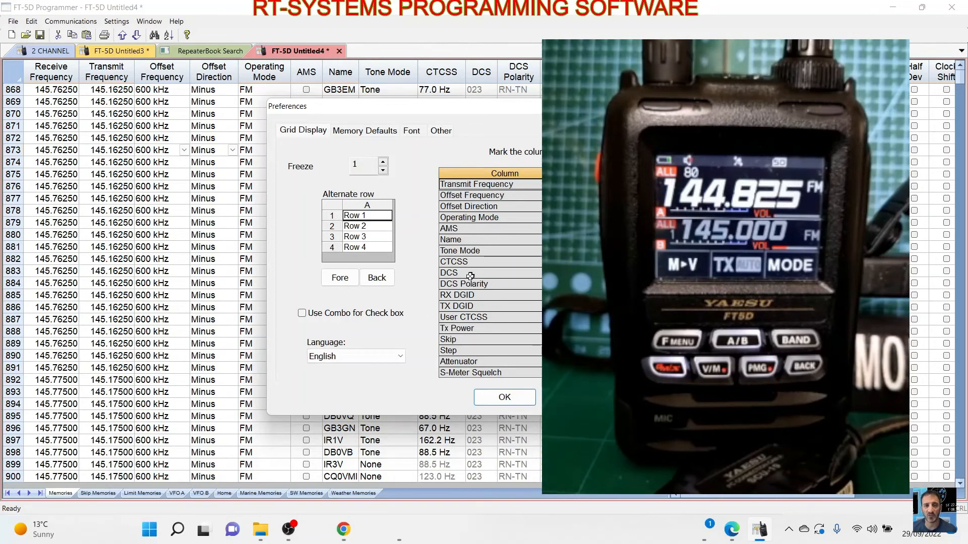
scroll(484, 302, down, 2)
scroll(484, 303, up, 2)
scroll(454, 322, down, 7)
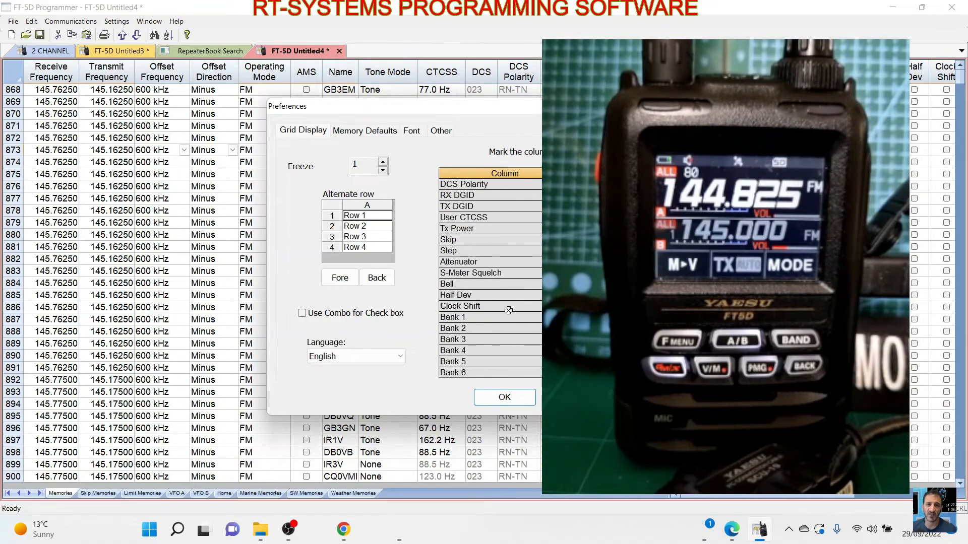
scroll(517, 328, up, 5)
scroll(519, 332, down, 4)
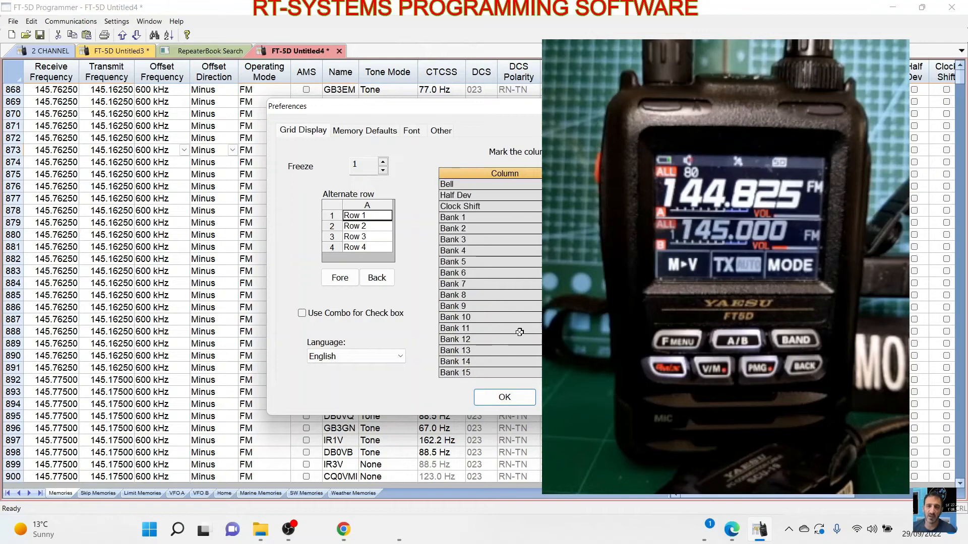
scroll(520, 333, up, 4)
- Review the memory defaults, font and other preferences, and close the preferences
click(363, 132)
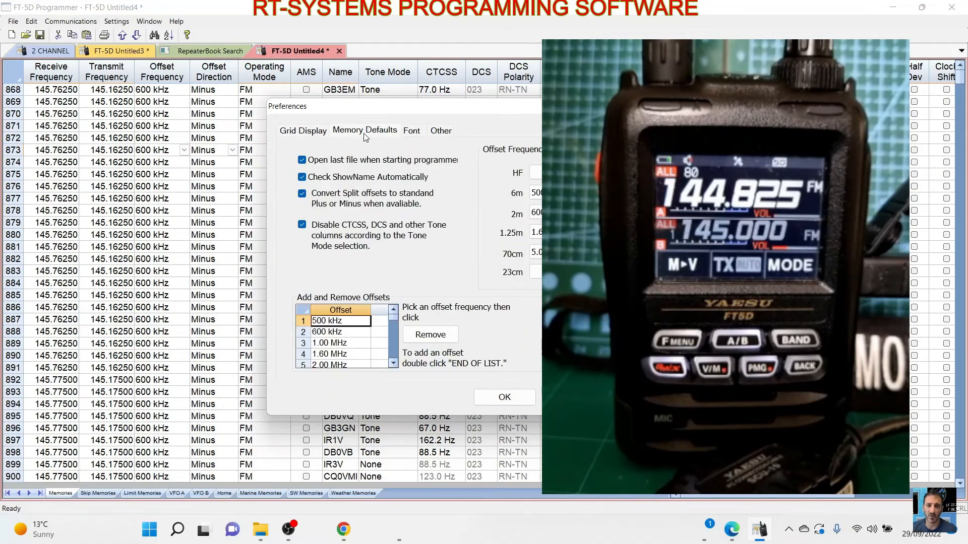
click(412, 132)
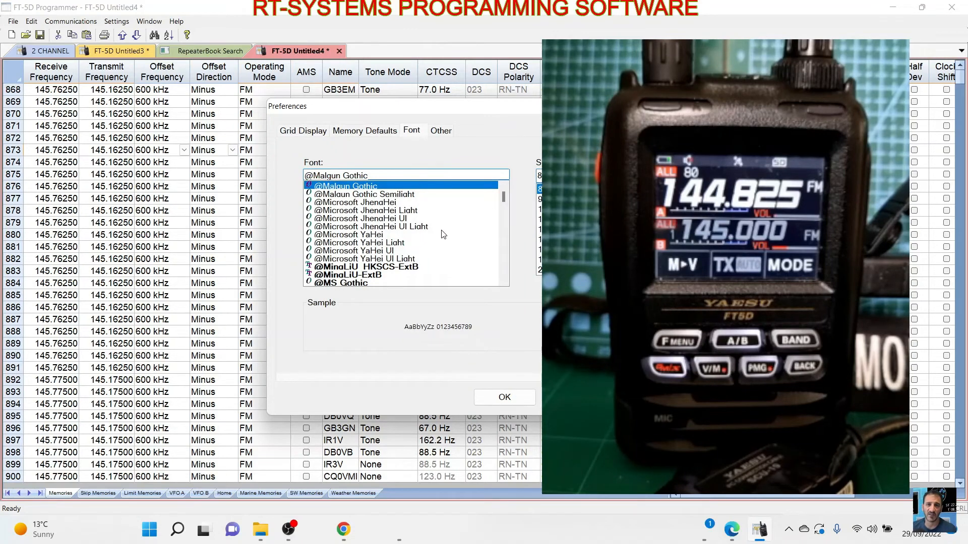
click(446, 134)
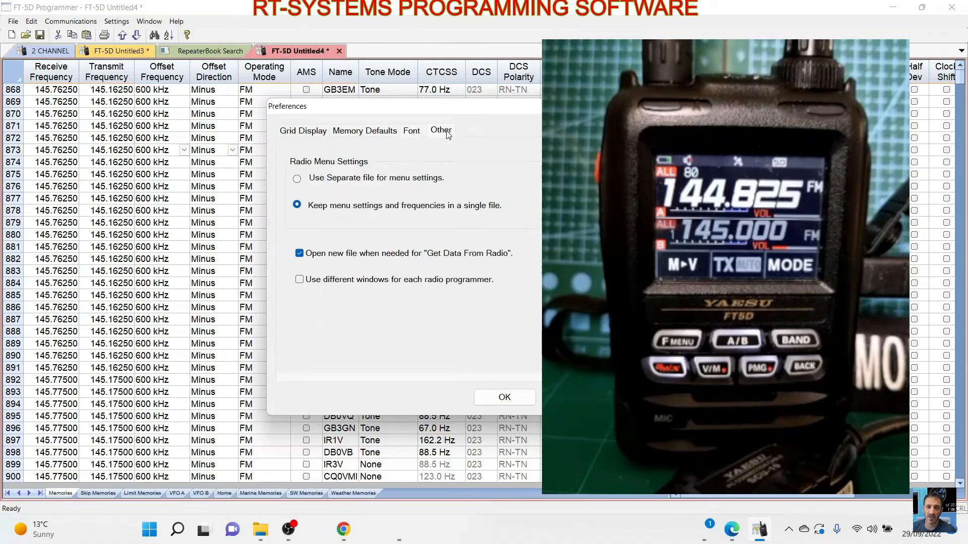
click(414, 133)
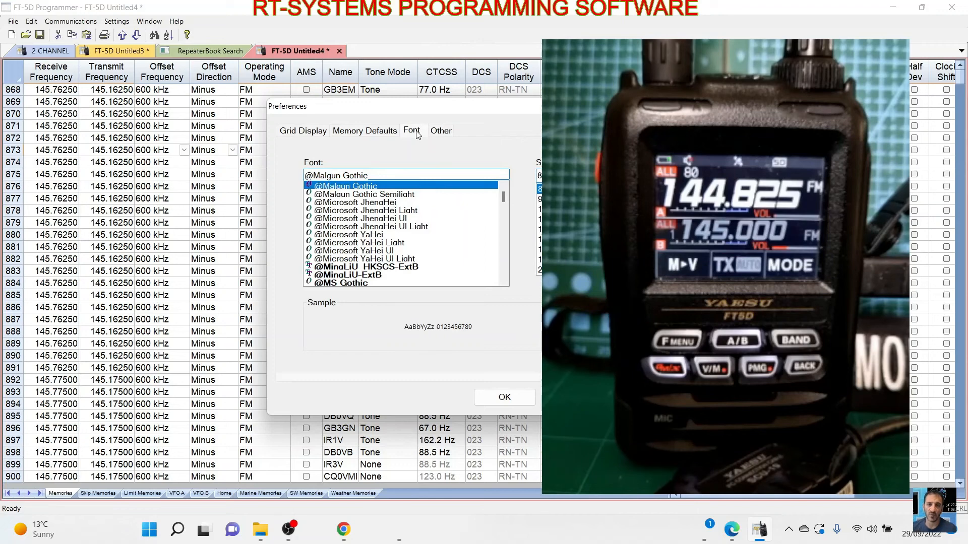
click(447, 135)
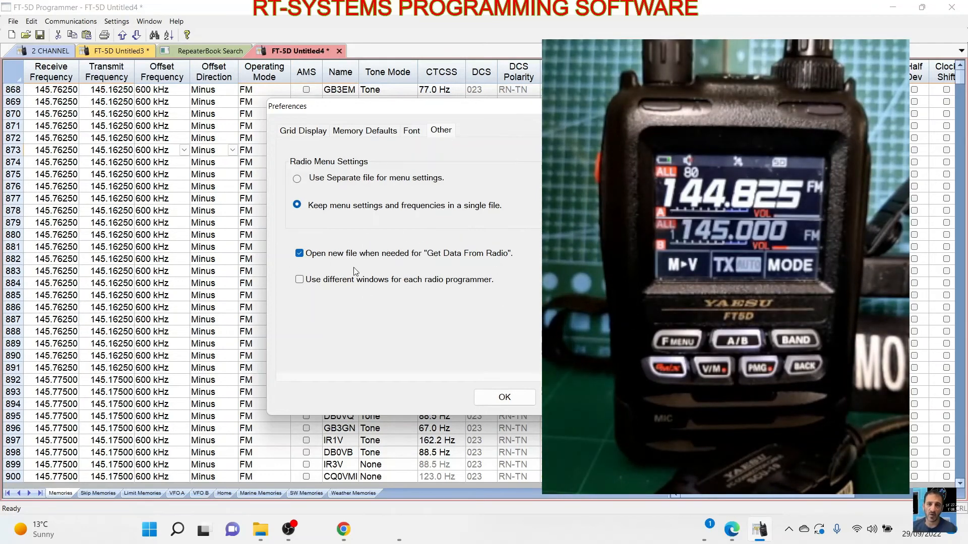
click(505, 398)
click(106, 54)
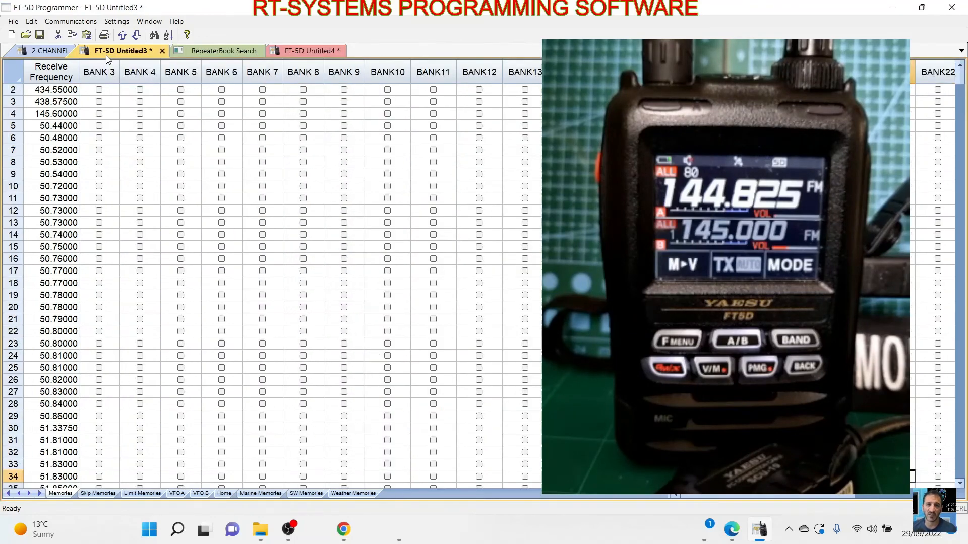
click(317, 50)
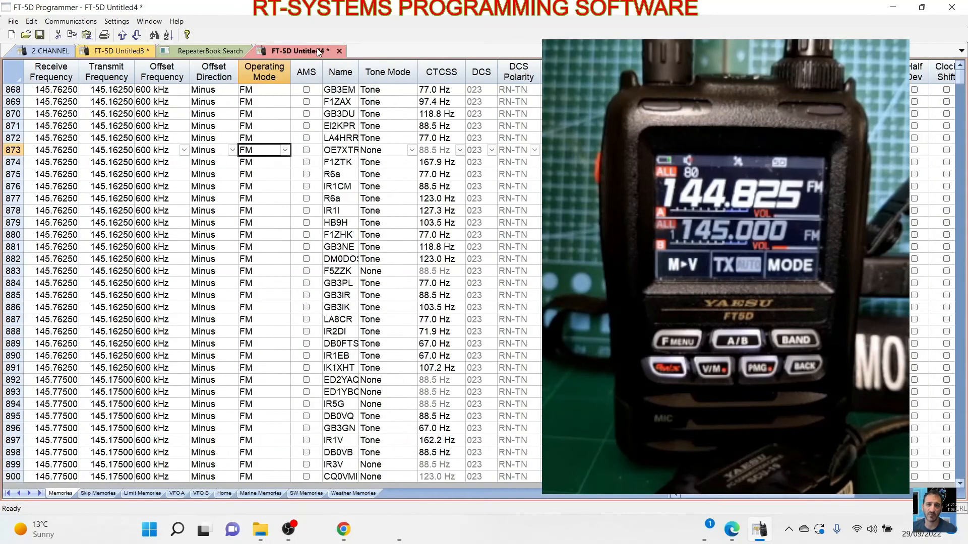
click(214, 50)
click(76, 21)
click(75, 22)
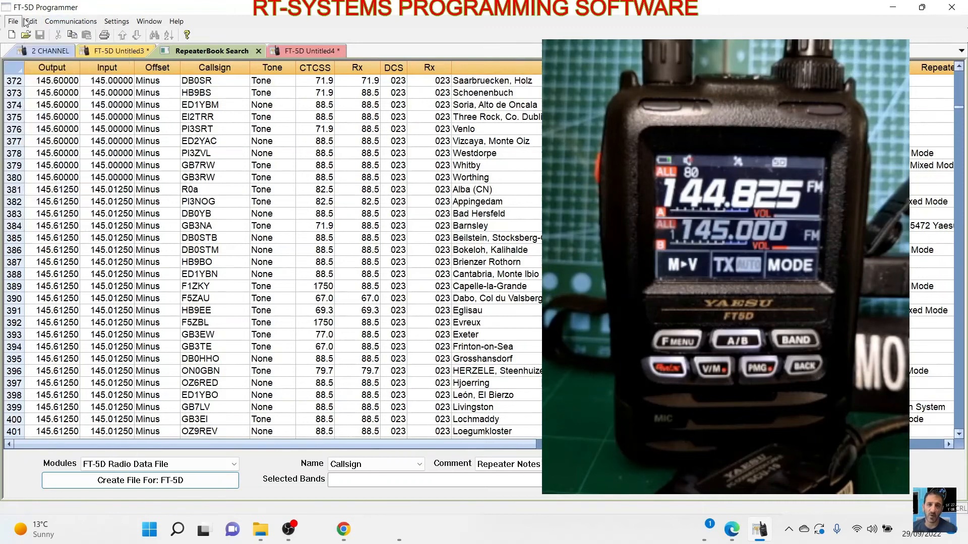
click(14, 21)
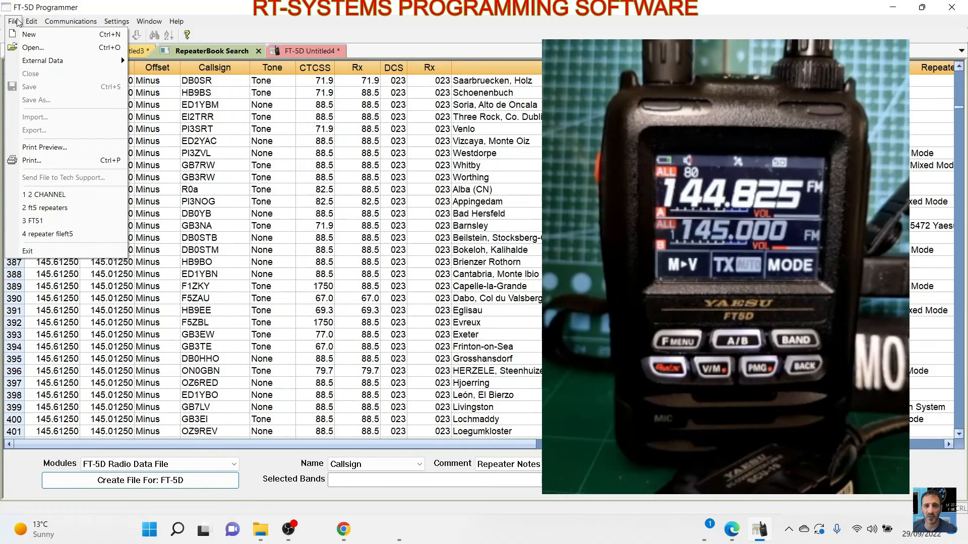
mouse_move(60, 23)
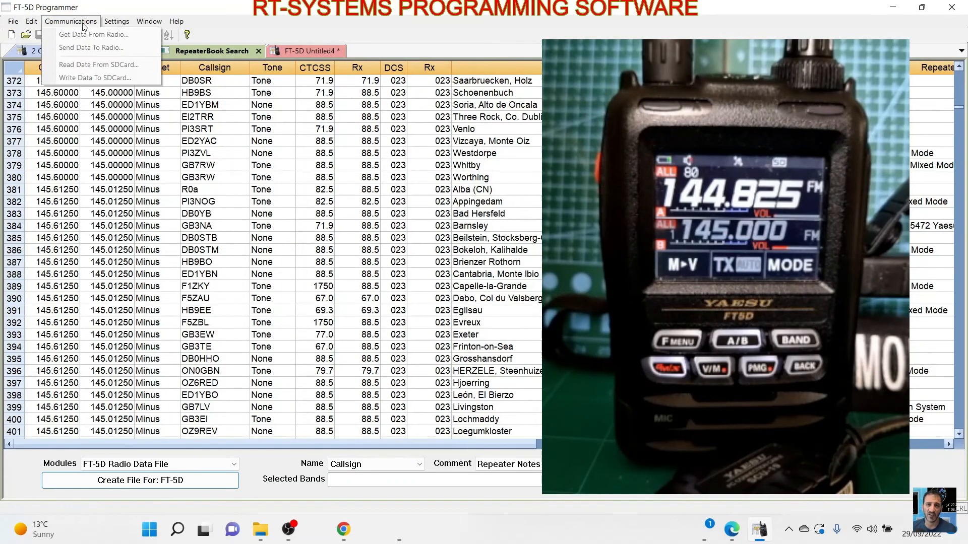
mouse_move(176, 21)
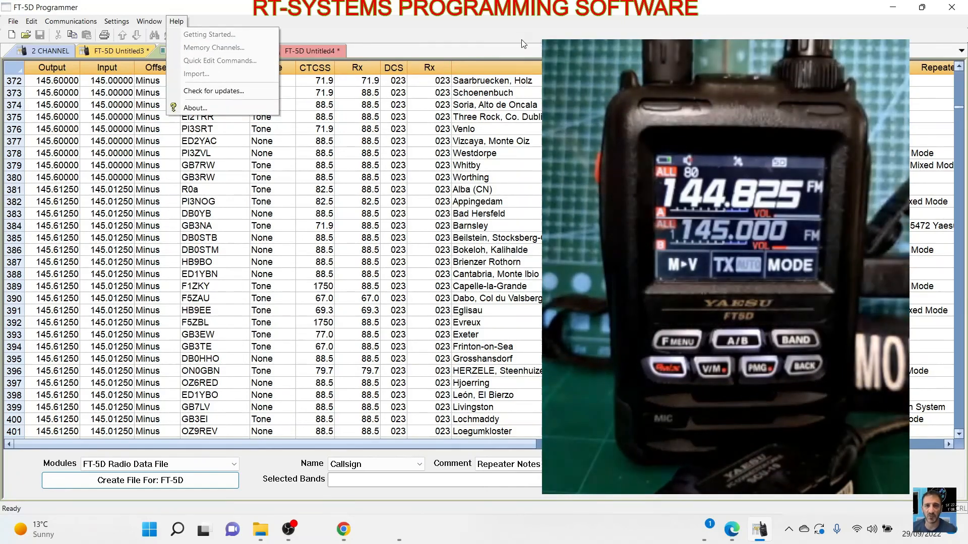
click(523, 30)
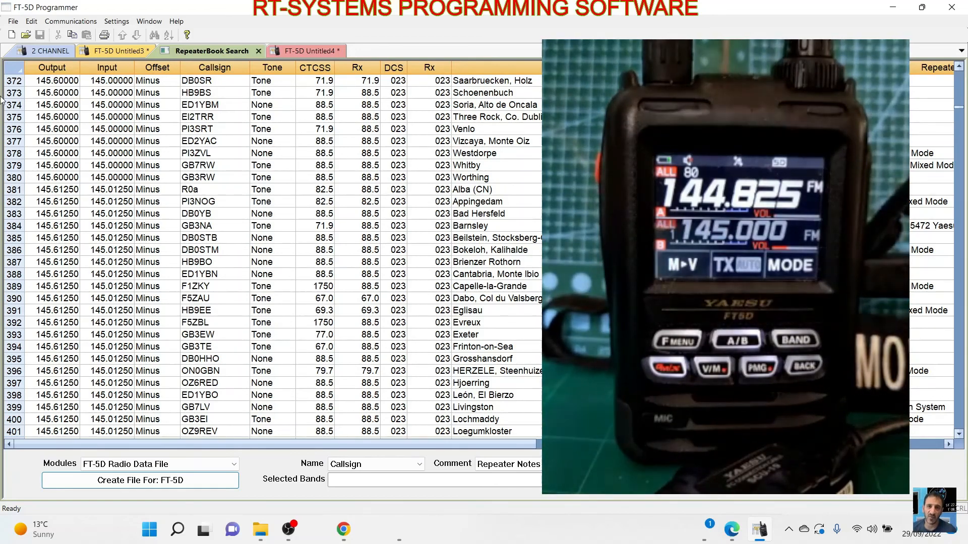
click(13, 23)
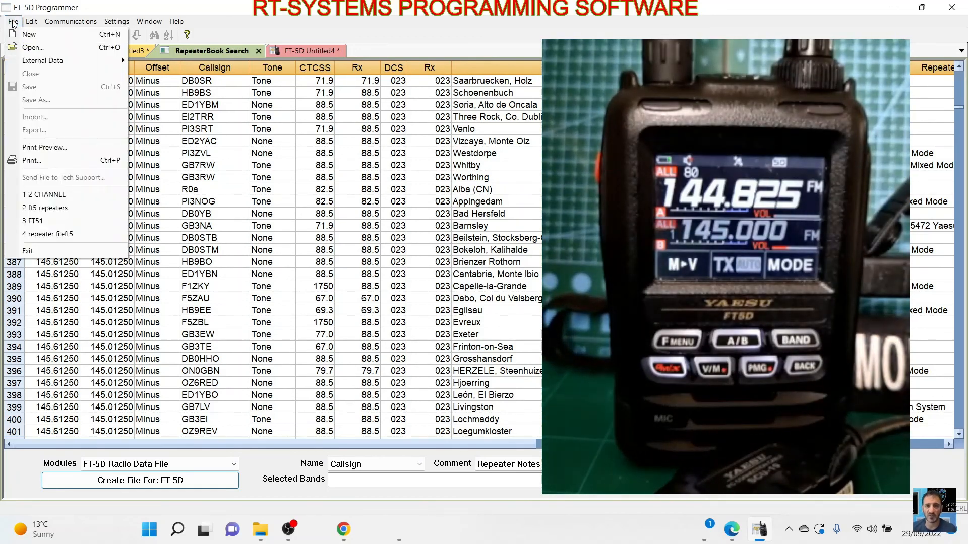
mouse_move(30, 24)
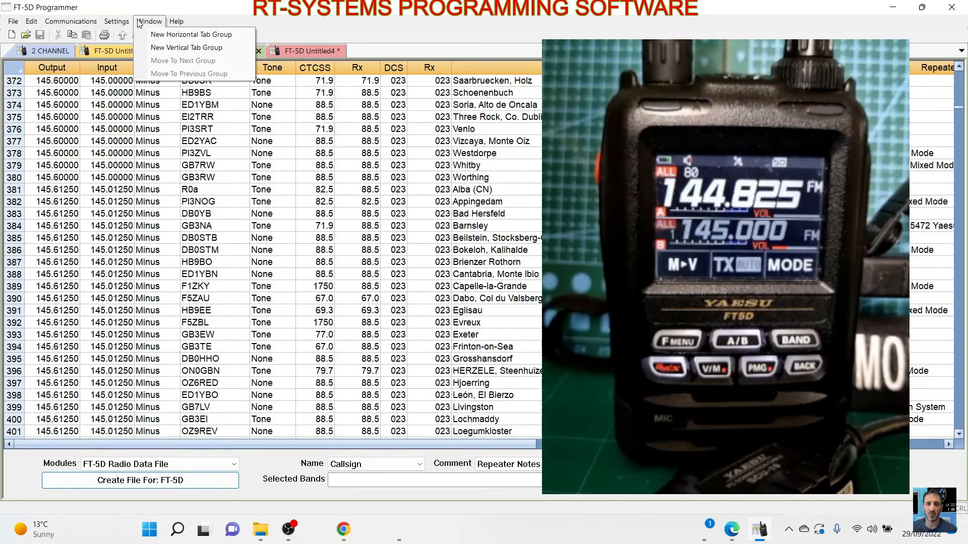
mouse_move(177, 22)
click(541, 24)
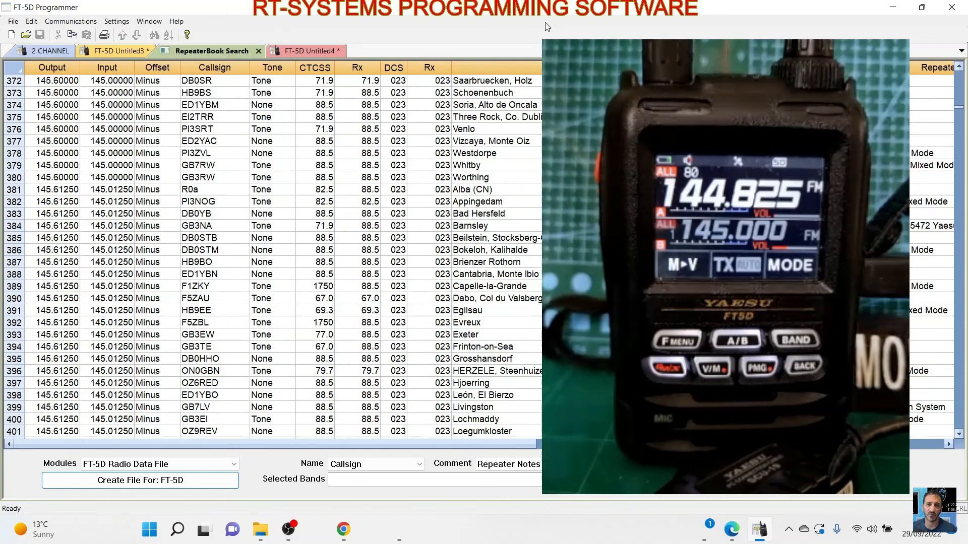